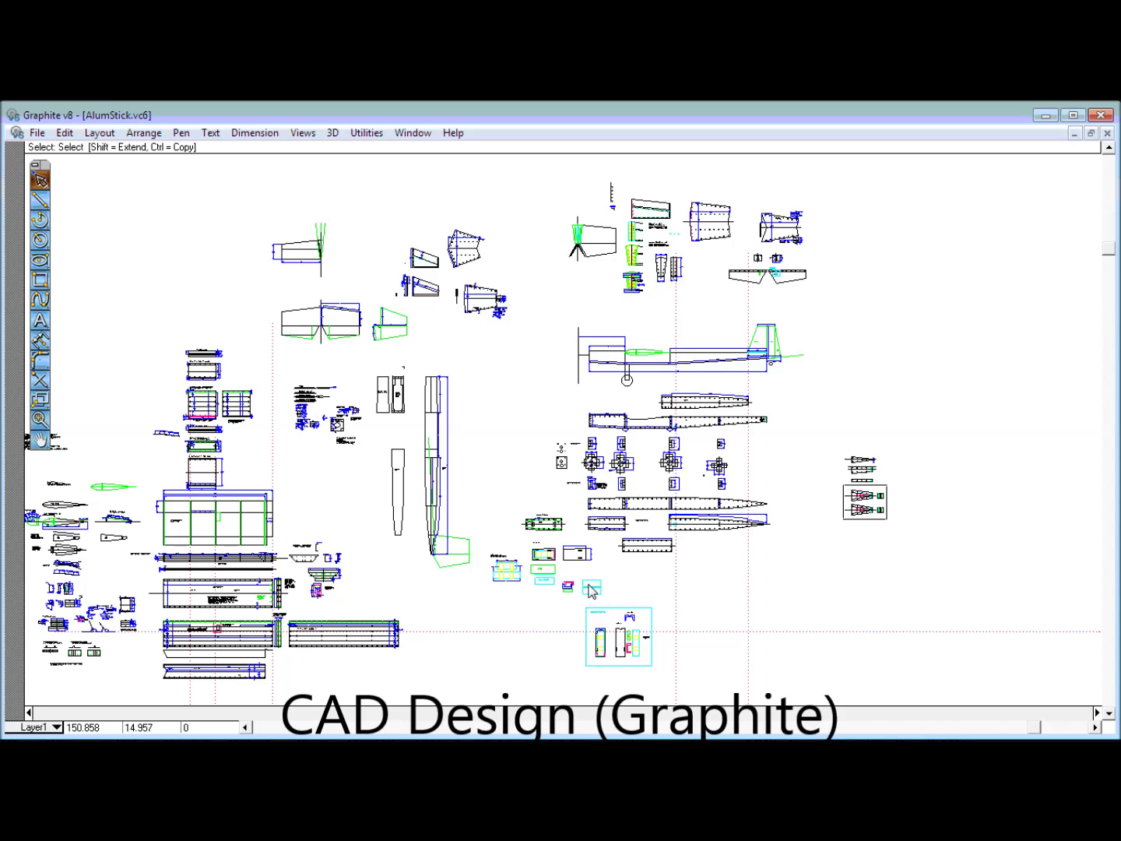
Step: Box-select the plate drawing, then drop the 2.852 and 5.434 dimensions from the selection
scroll(585, 576, "up", 4)
scroll(583, 564, "up", 5)
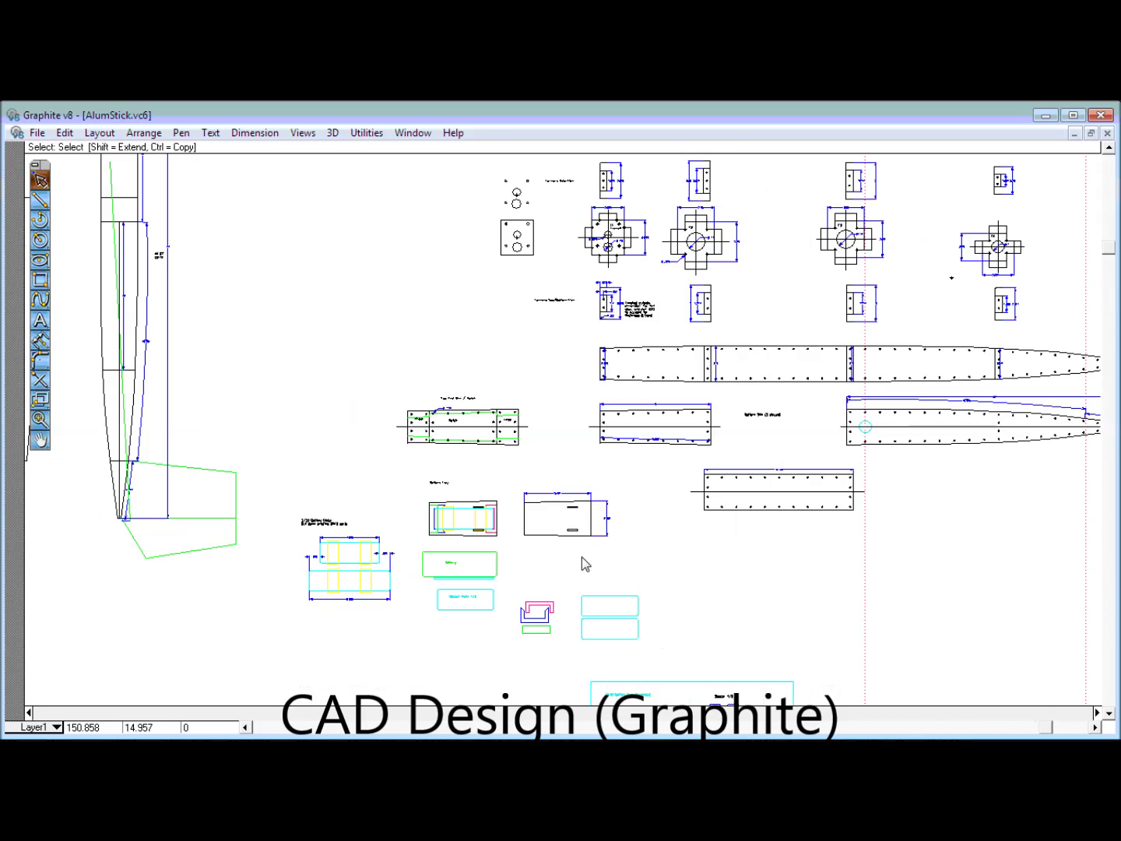
scroll(567, 533, "up", 1)
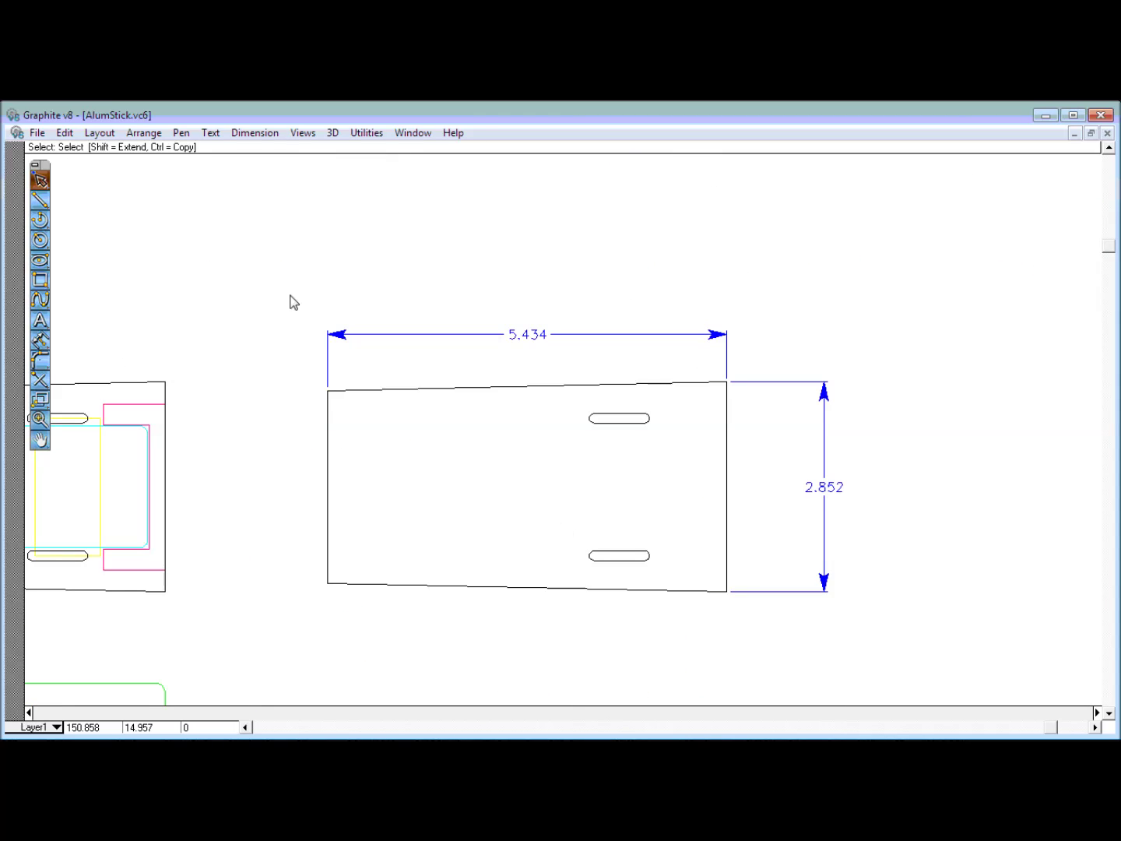
left_click_drag(284, 290, 906, 648)
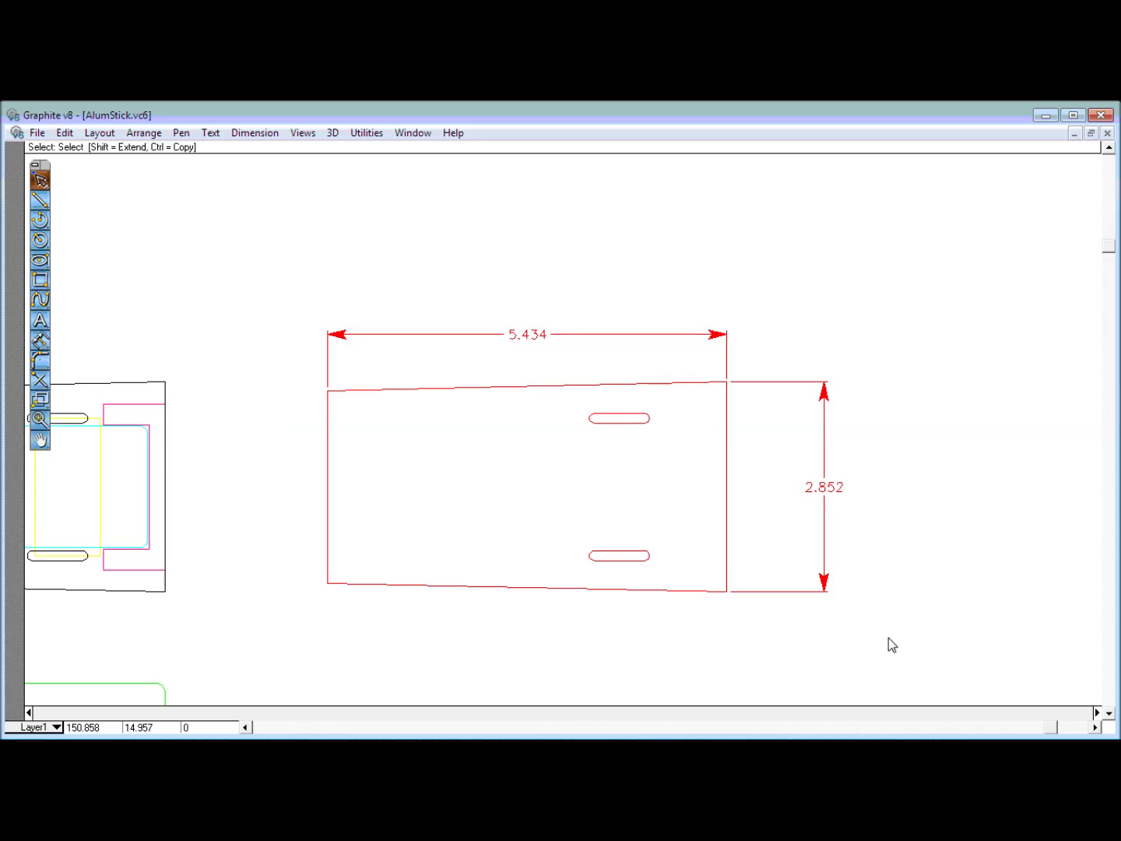
left_click(816, 488, "shift")
left_click(528, 336, "shift")
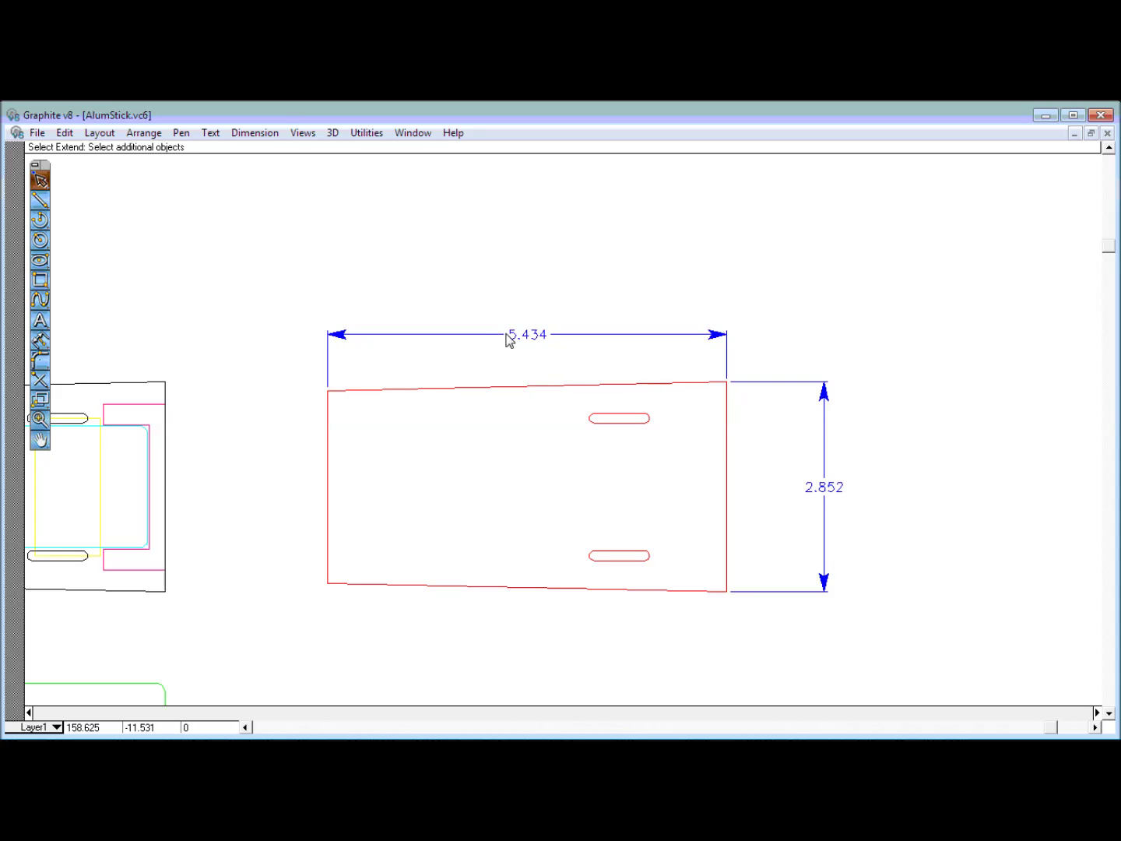
Step: Export only the selected plate outline and slots in DXF R14 format
left_click(37, 134)
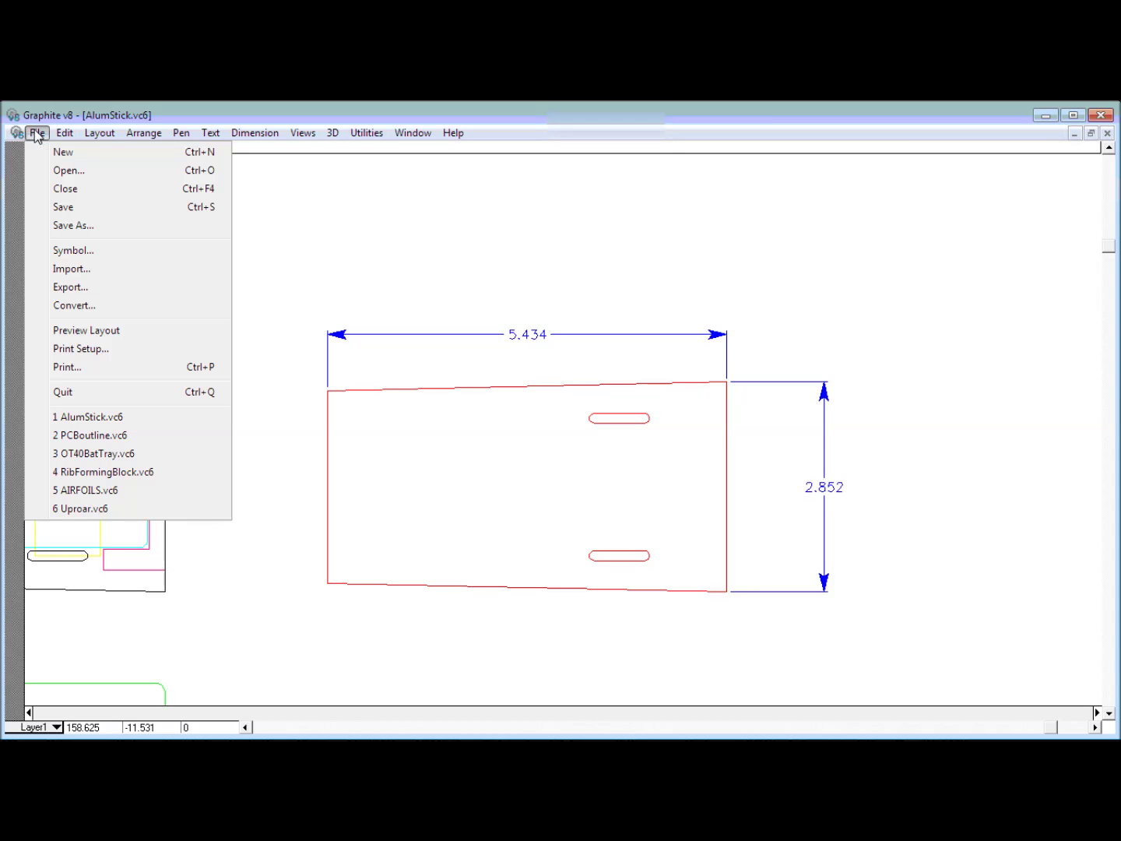
left_click(68, 288)
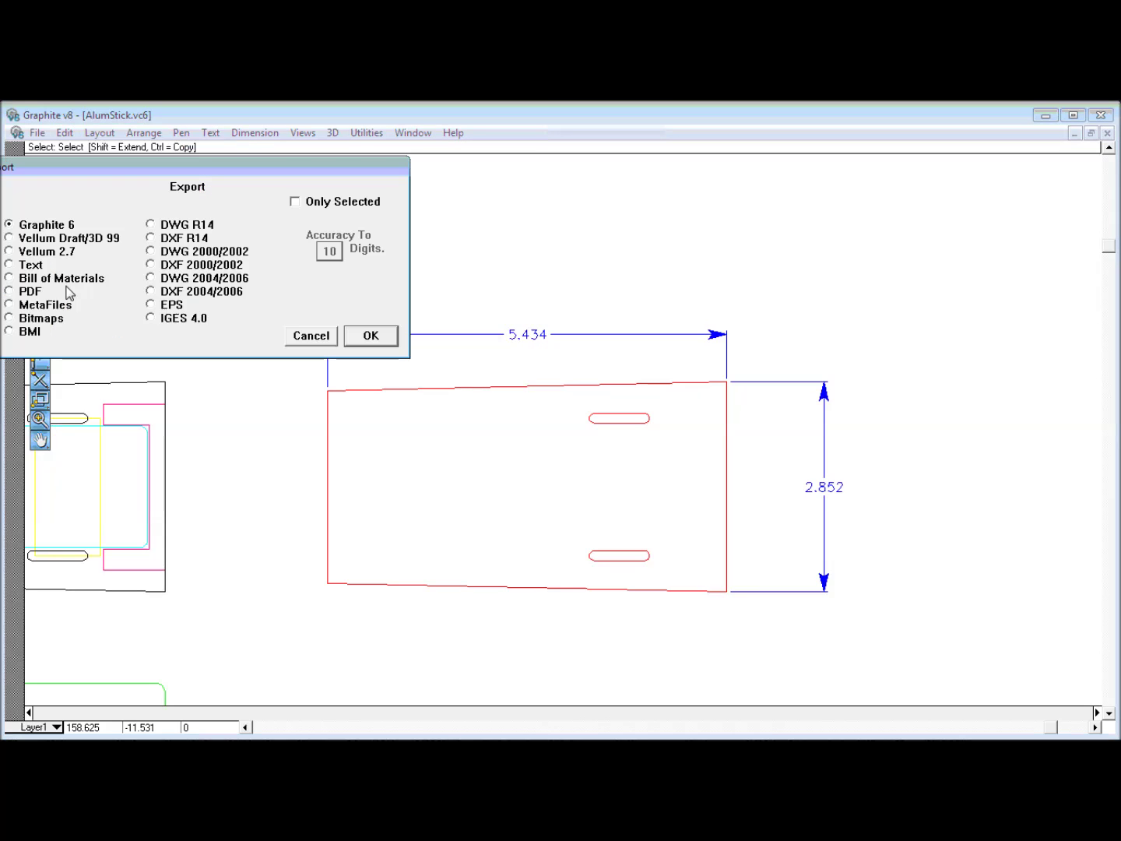
left_click(151, 239)
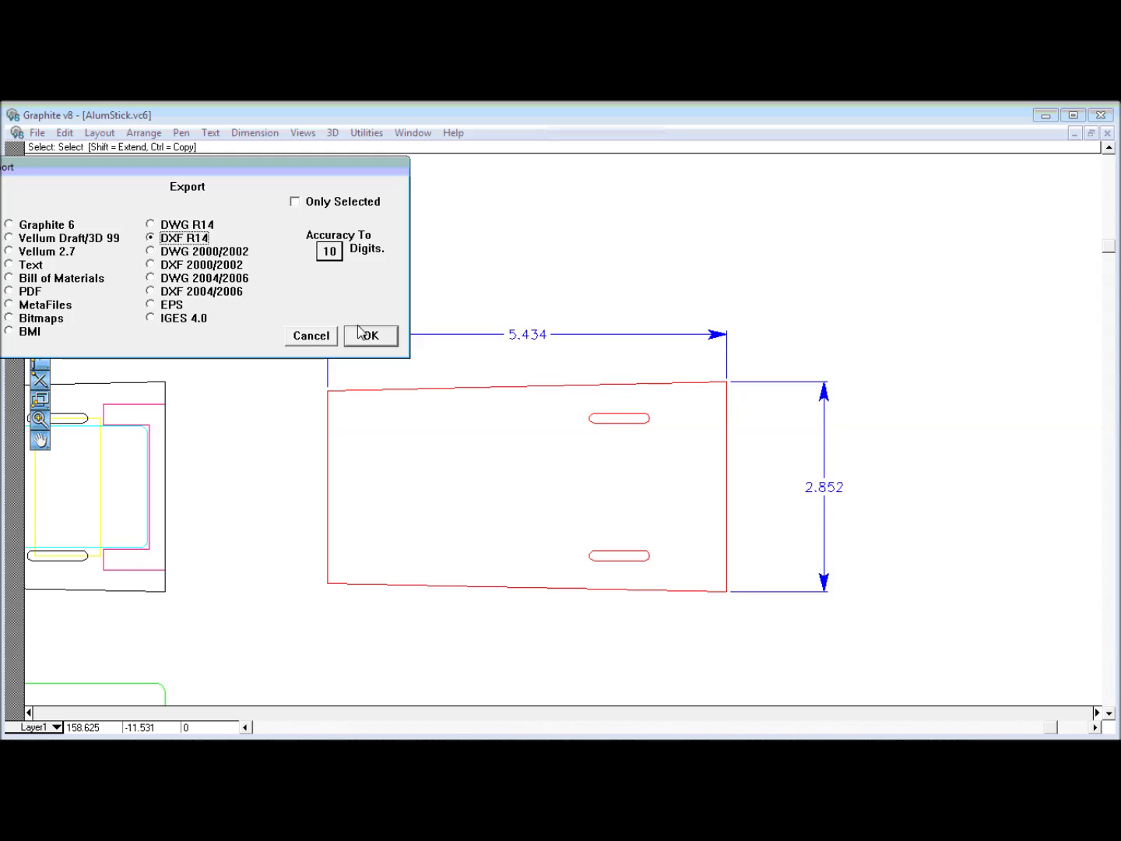
left_click(298, 203)
left_click(371, 336)
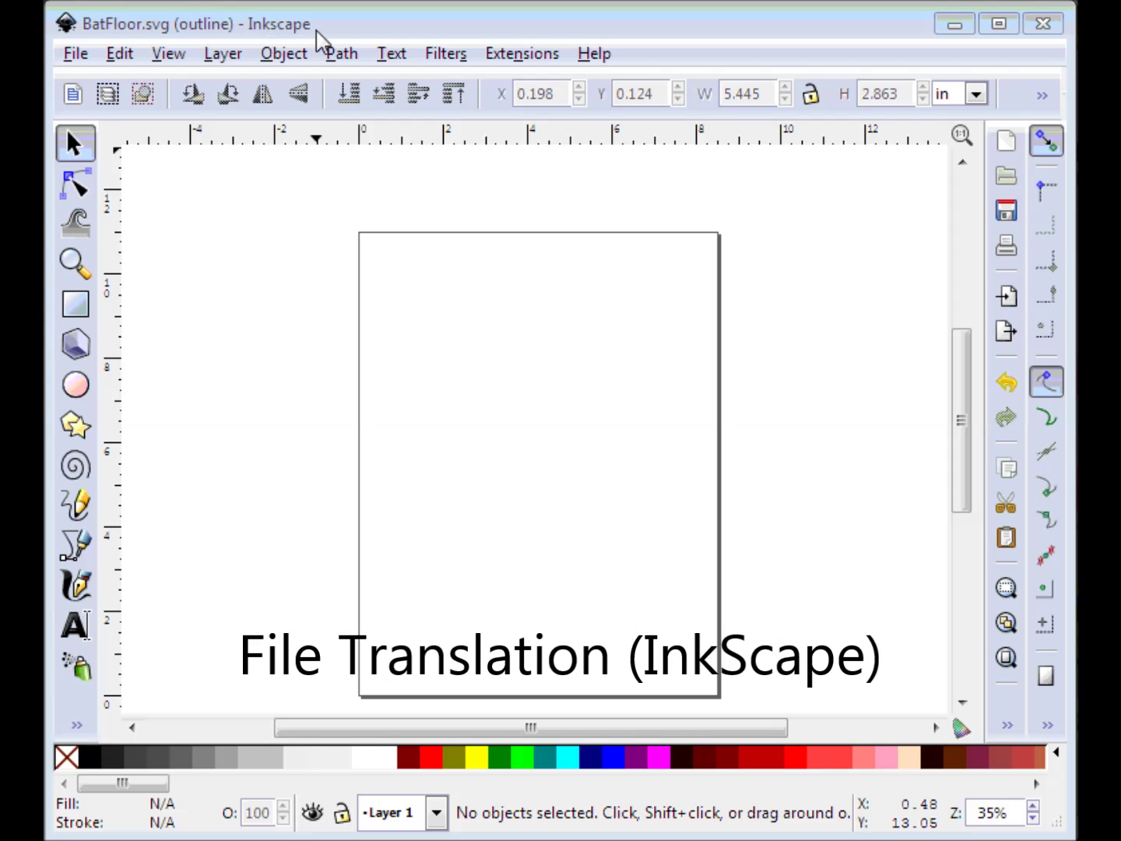
Step: Import BatFloor.dxf into Inkscape at a scale of 25.4
left_click(76, 56)
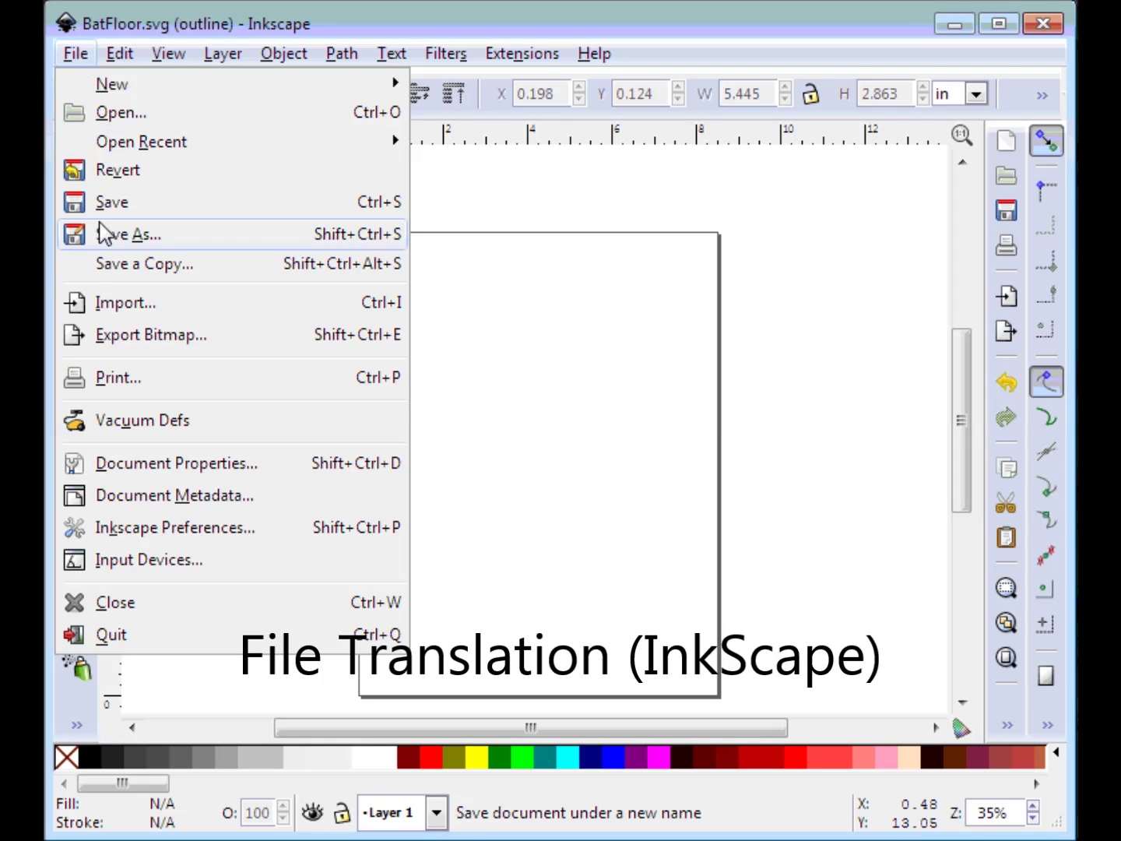
left_click(105, 305)
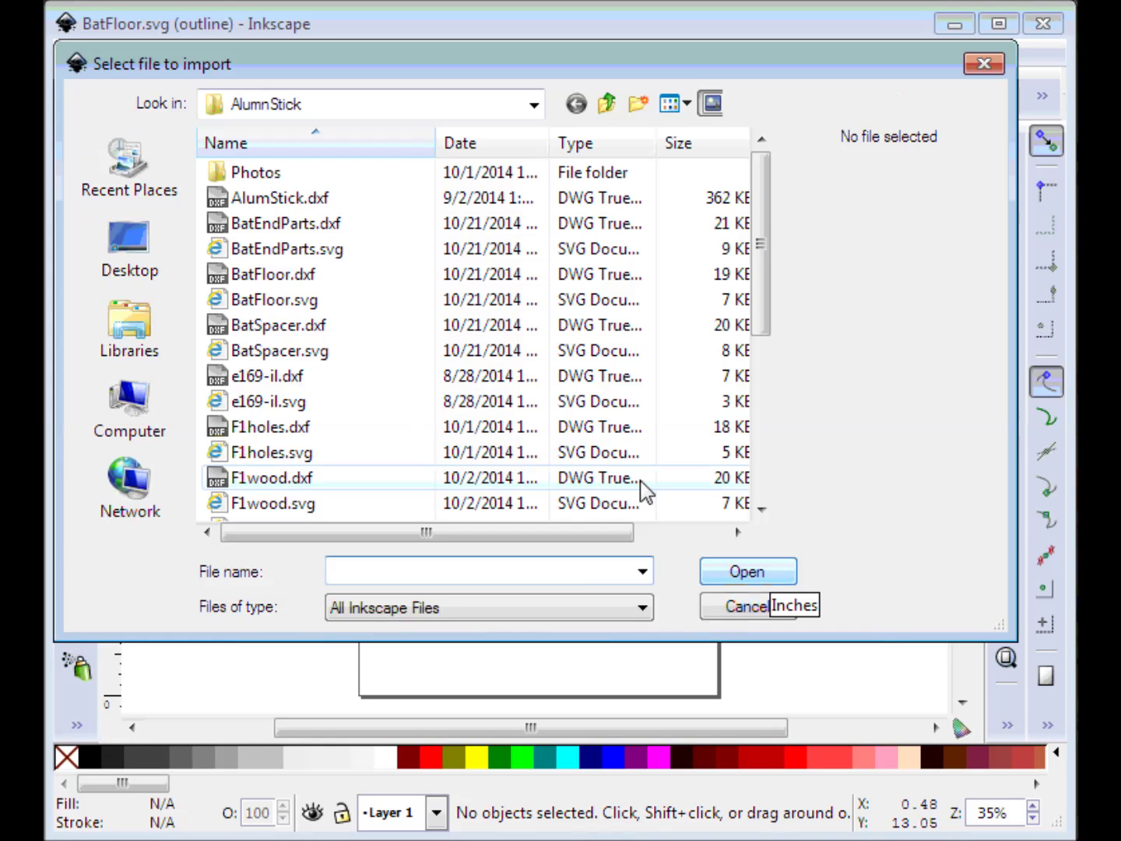
left_click(303, 275)
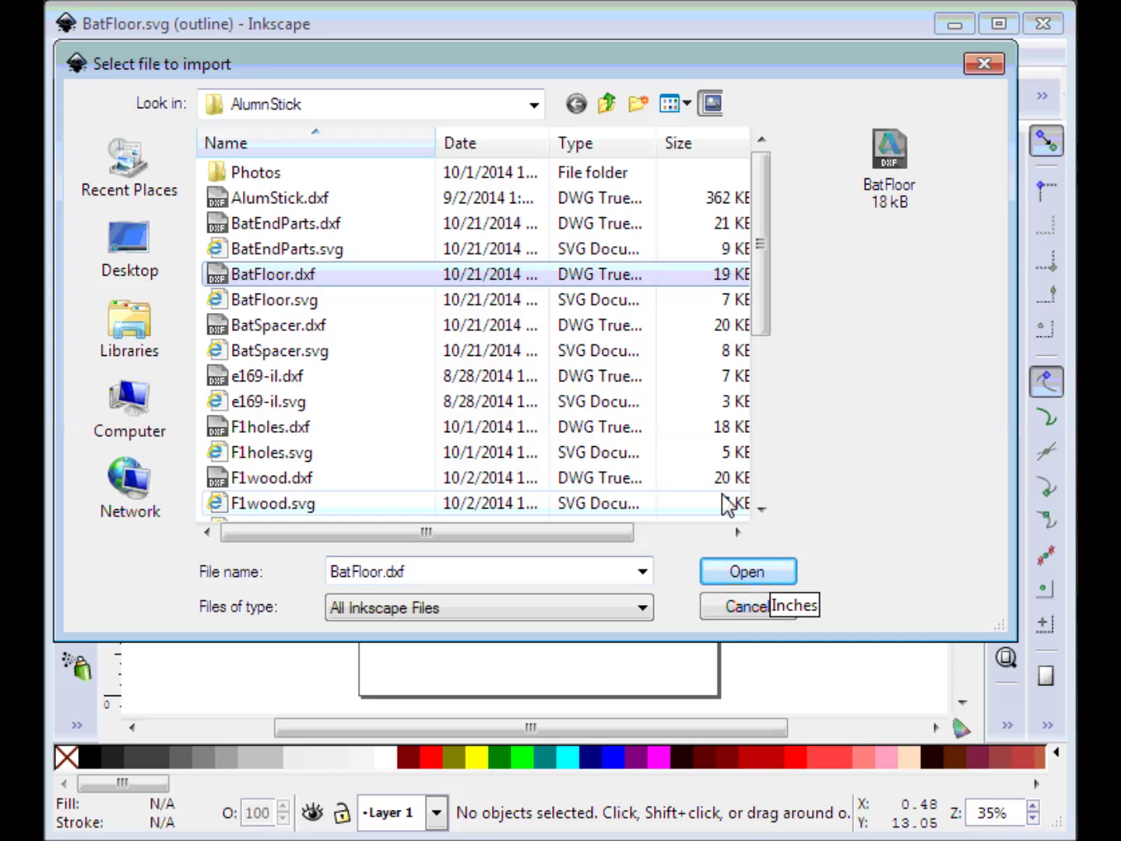
left_click(765, 576)
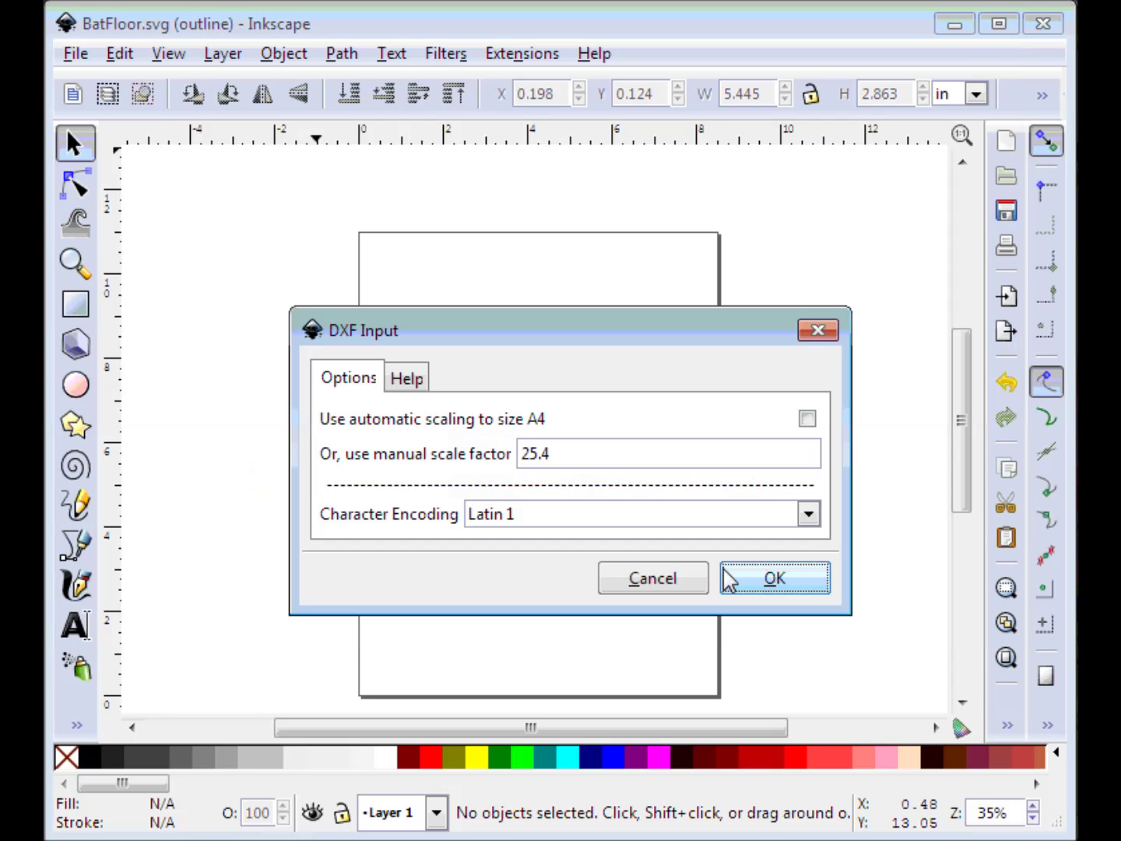
left_click(746, 583)
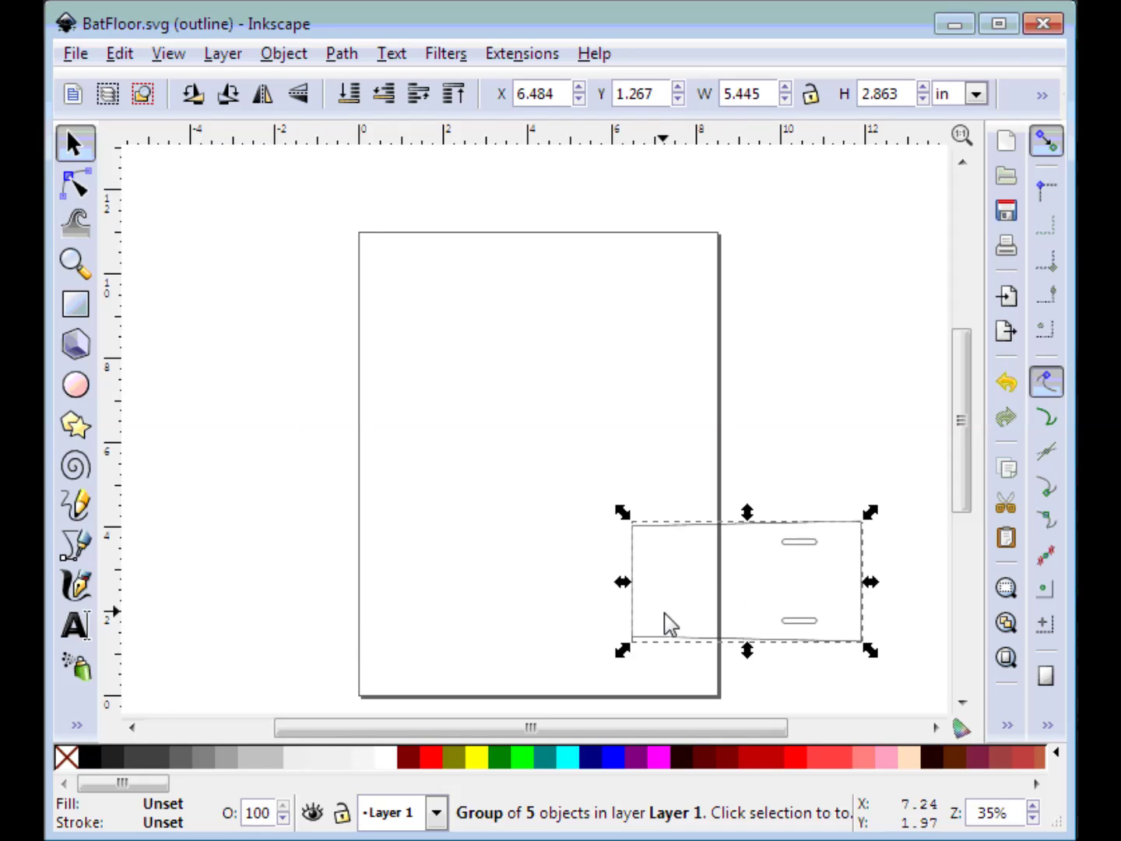
Step: Move the plate to the page's lower-left corner and save BatFloor.svg
left_click_drag(631, 603, 360, 655)
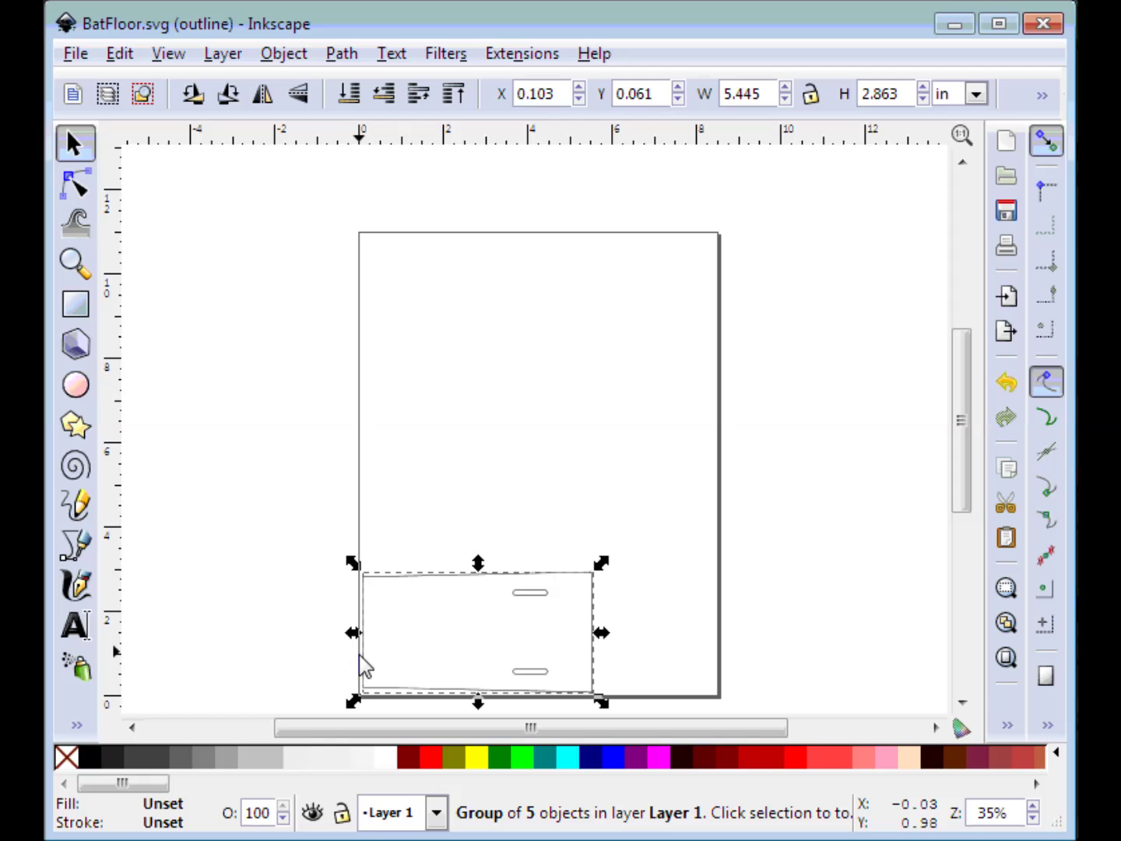
left_click(439, 473)
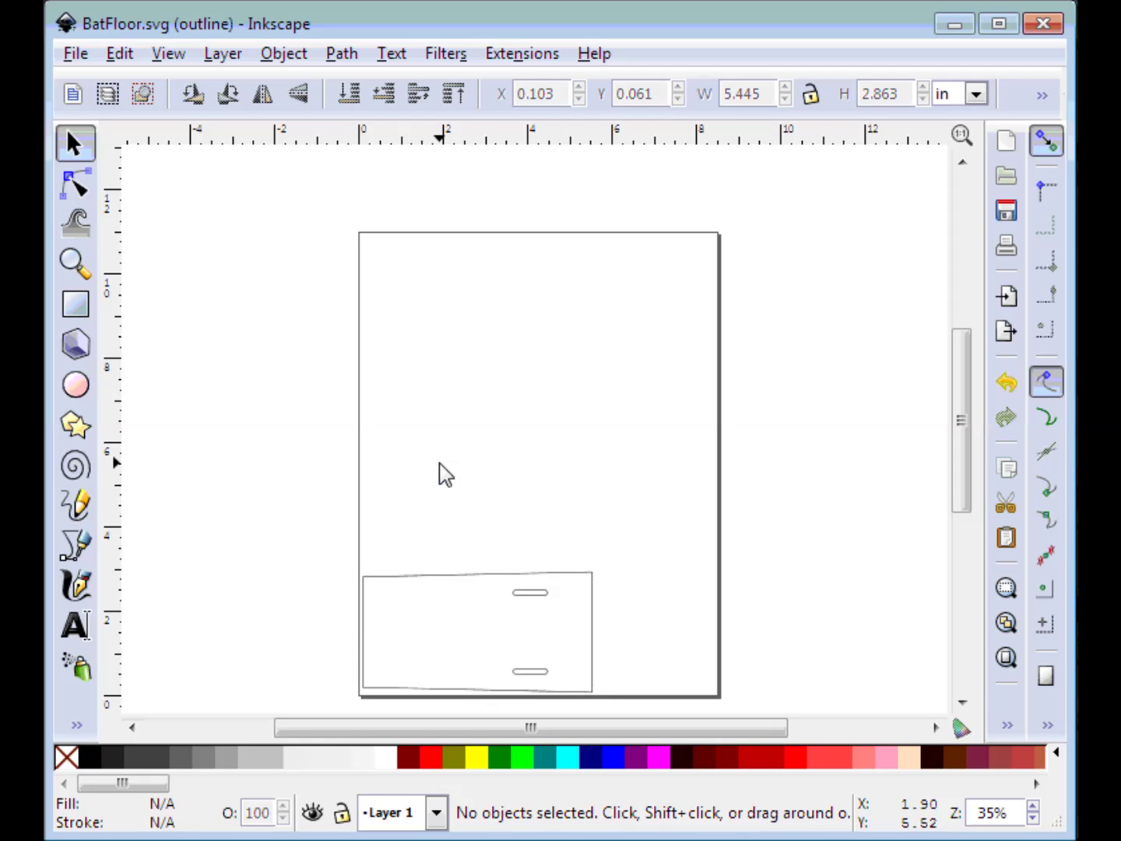
left_click(76, 54)
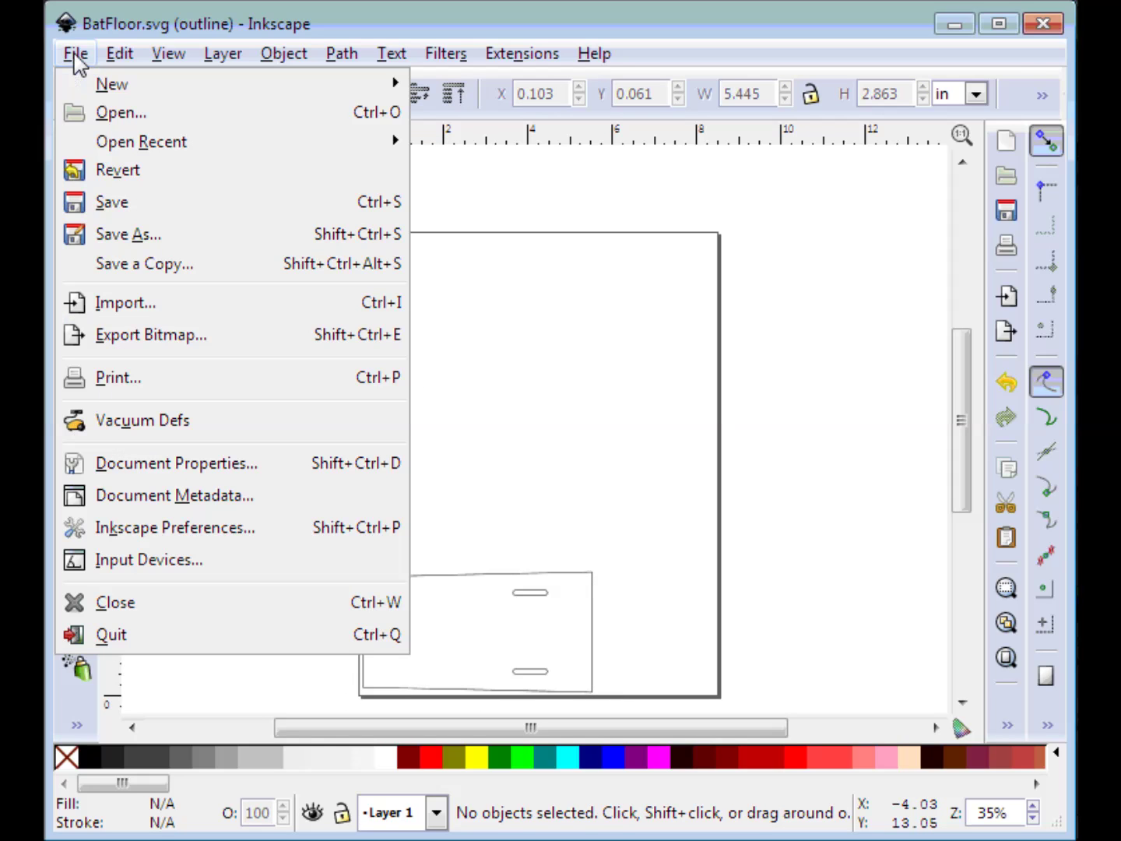
left_click(109, 204)
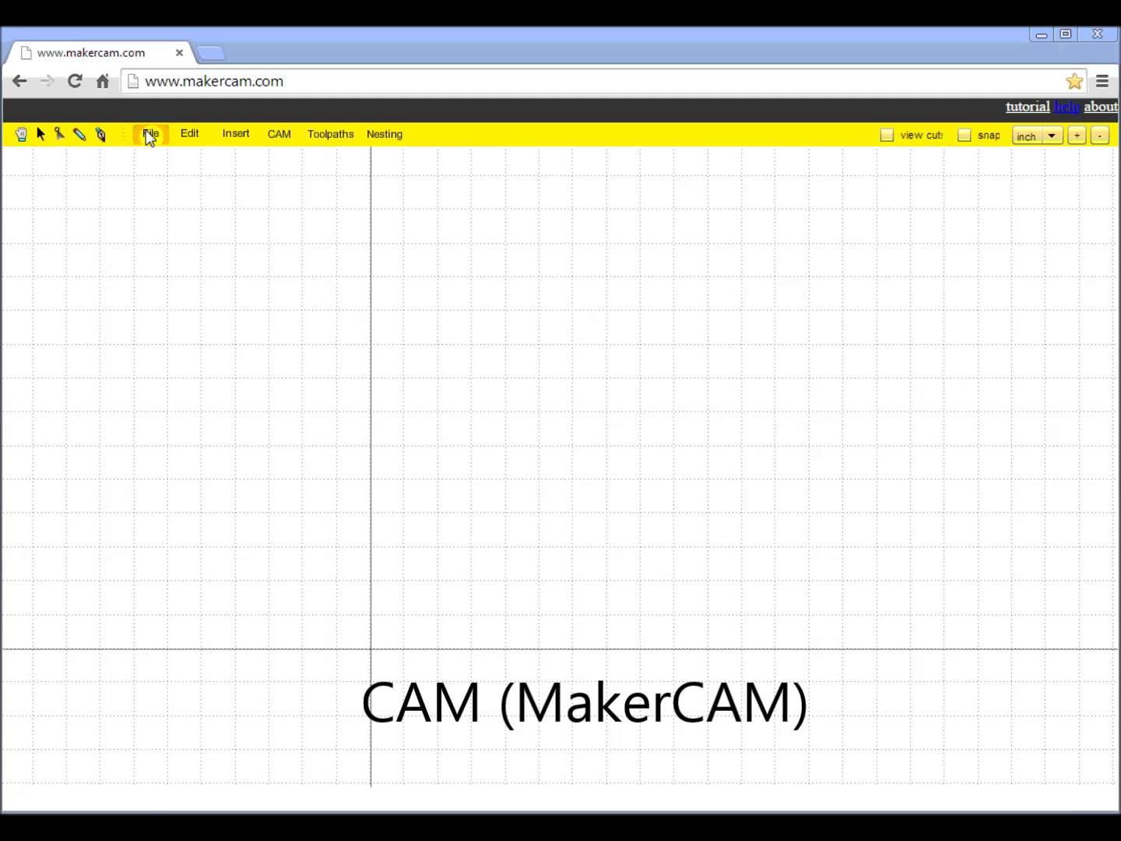
Step: Open BatFloor.svg in MakerCAM
left_click(150, 134)
left_click(153, 158)
left_click(480, 201)
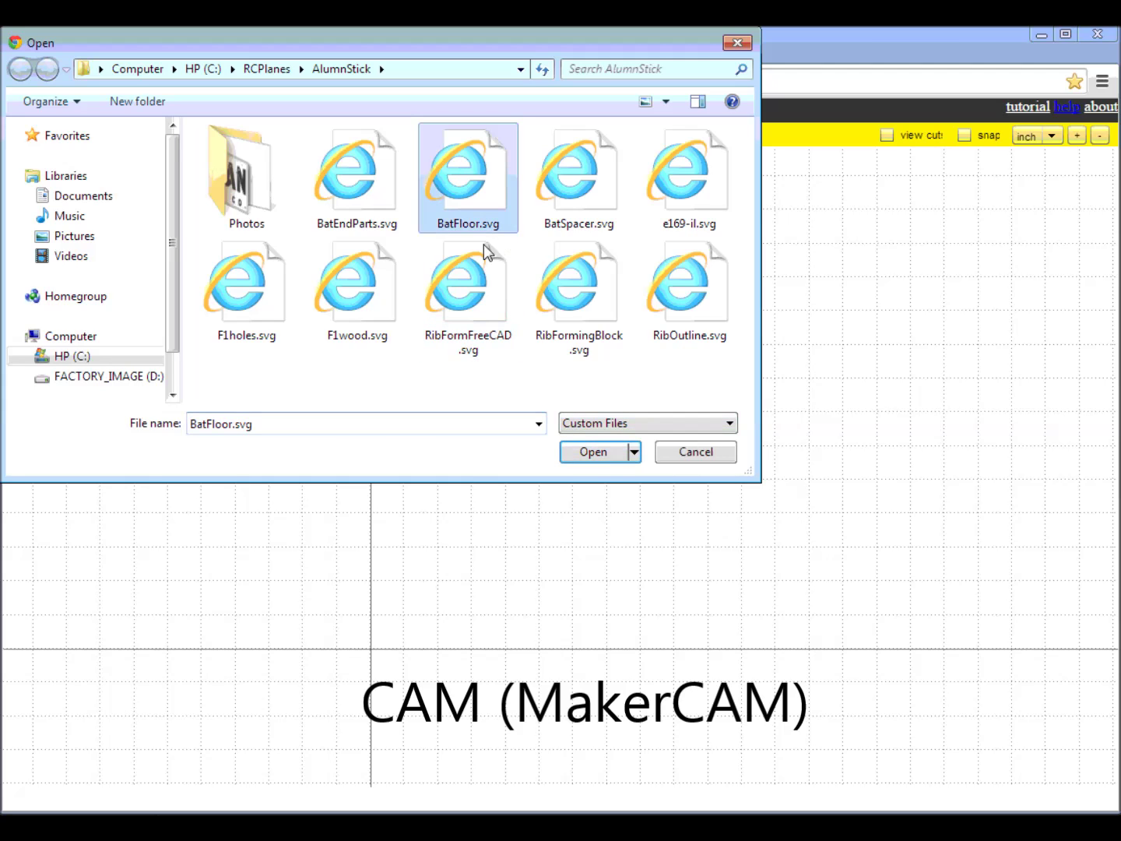
left_click(597, 456)
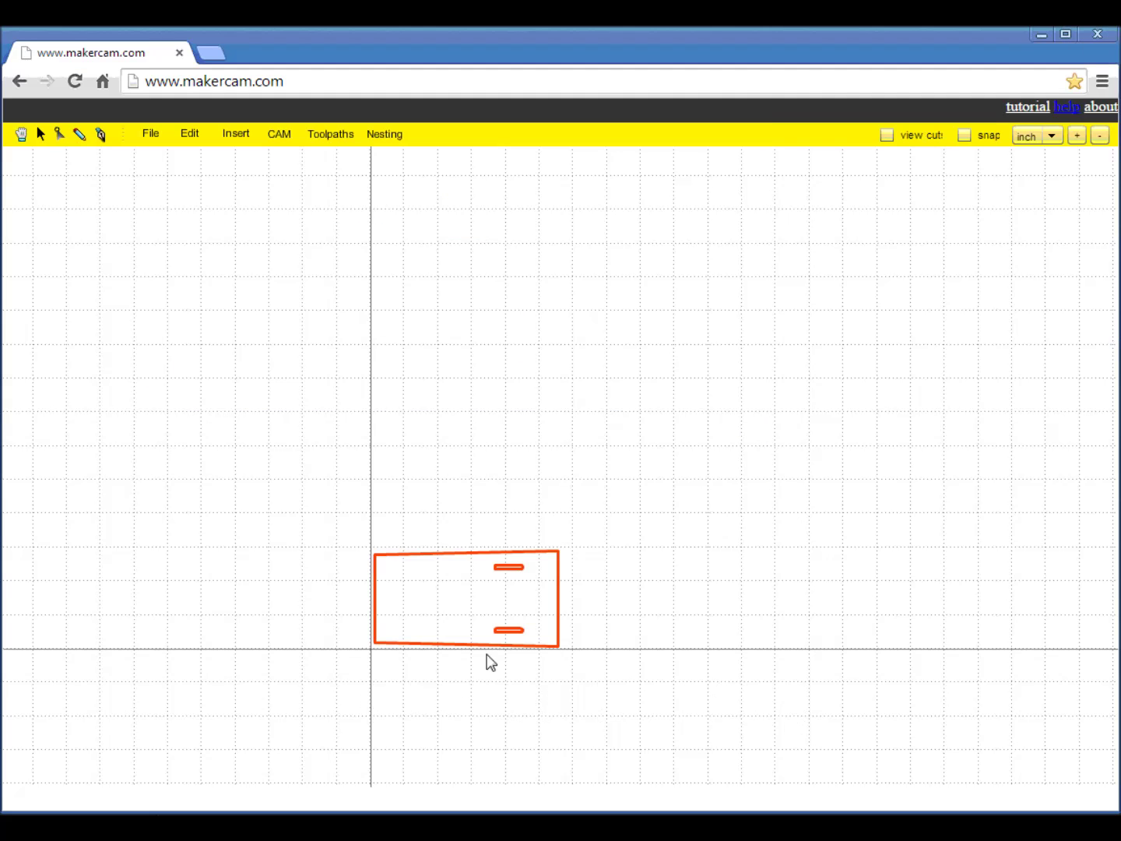
Step: Deselect the plate outline and marquee-select only its two slots
scroll(569, 704, "up", 5)
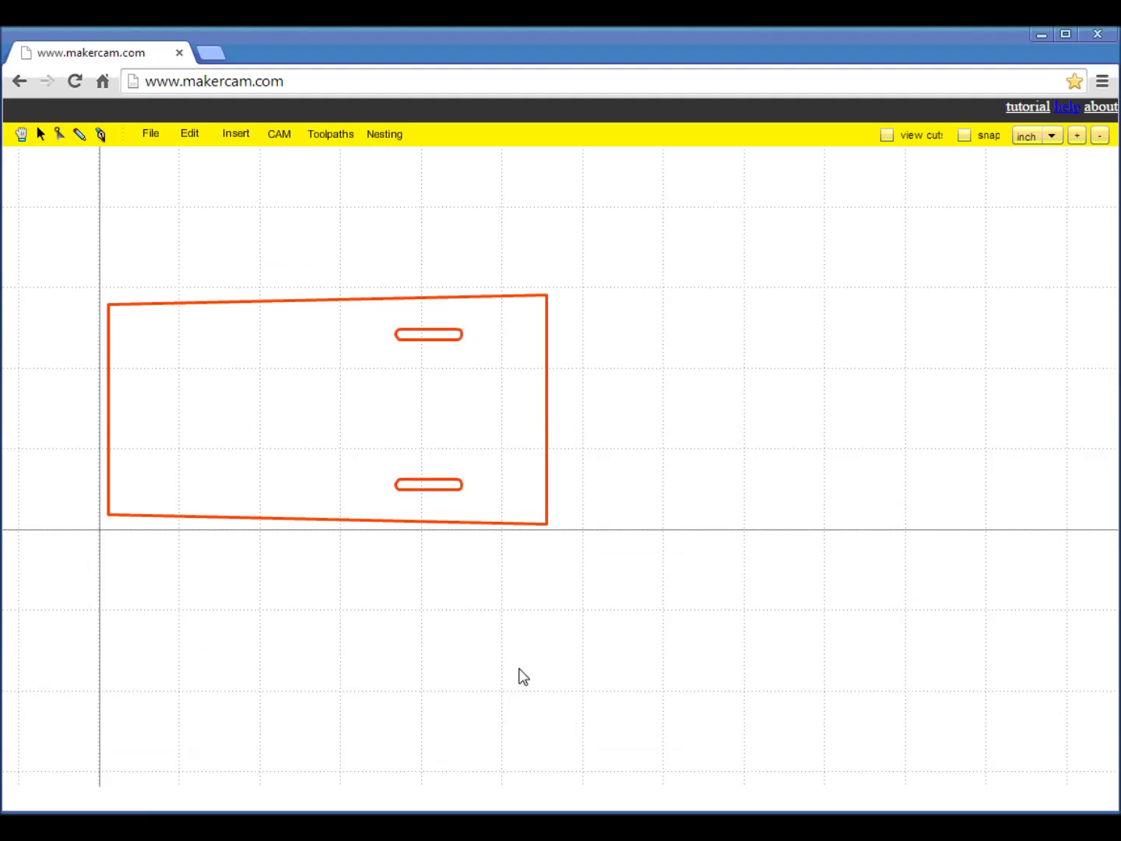
left_click(340, 200)
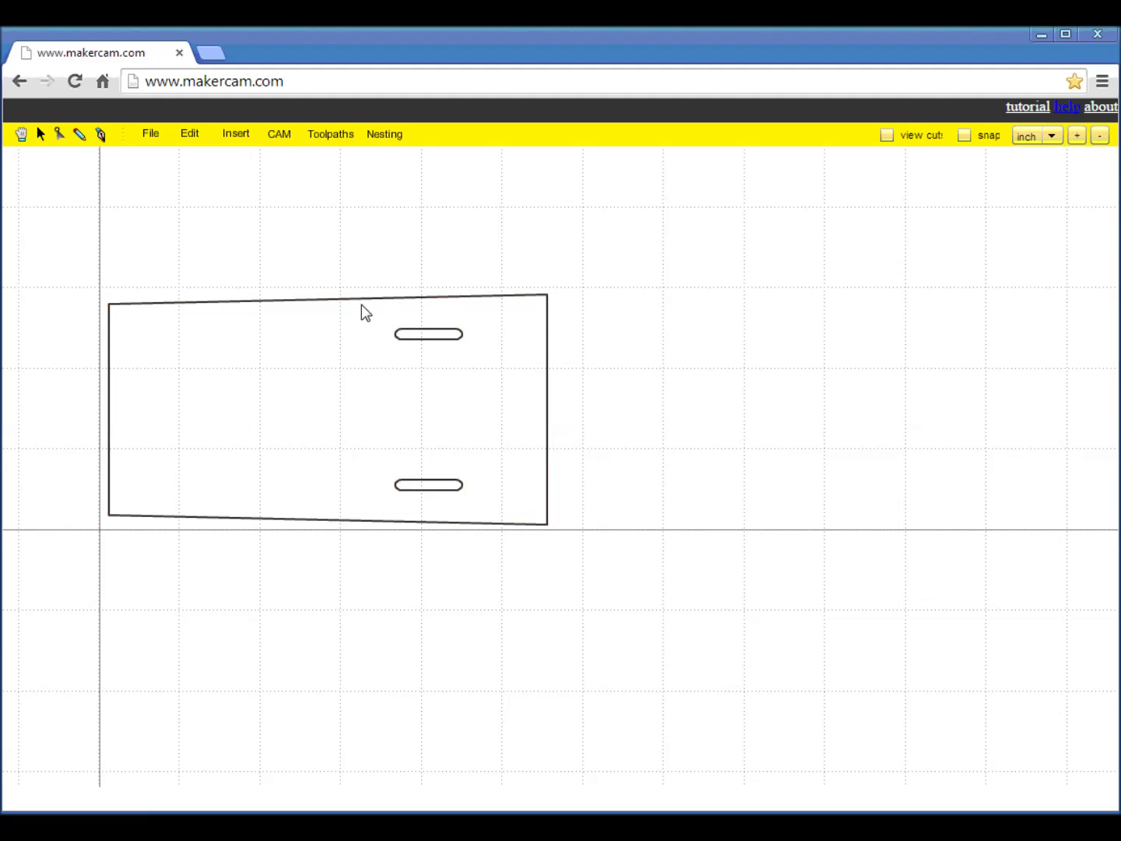
left_click_drag(352, 315, 495, 505)
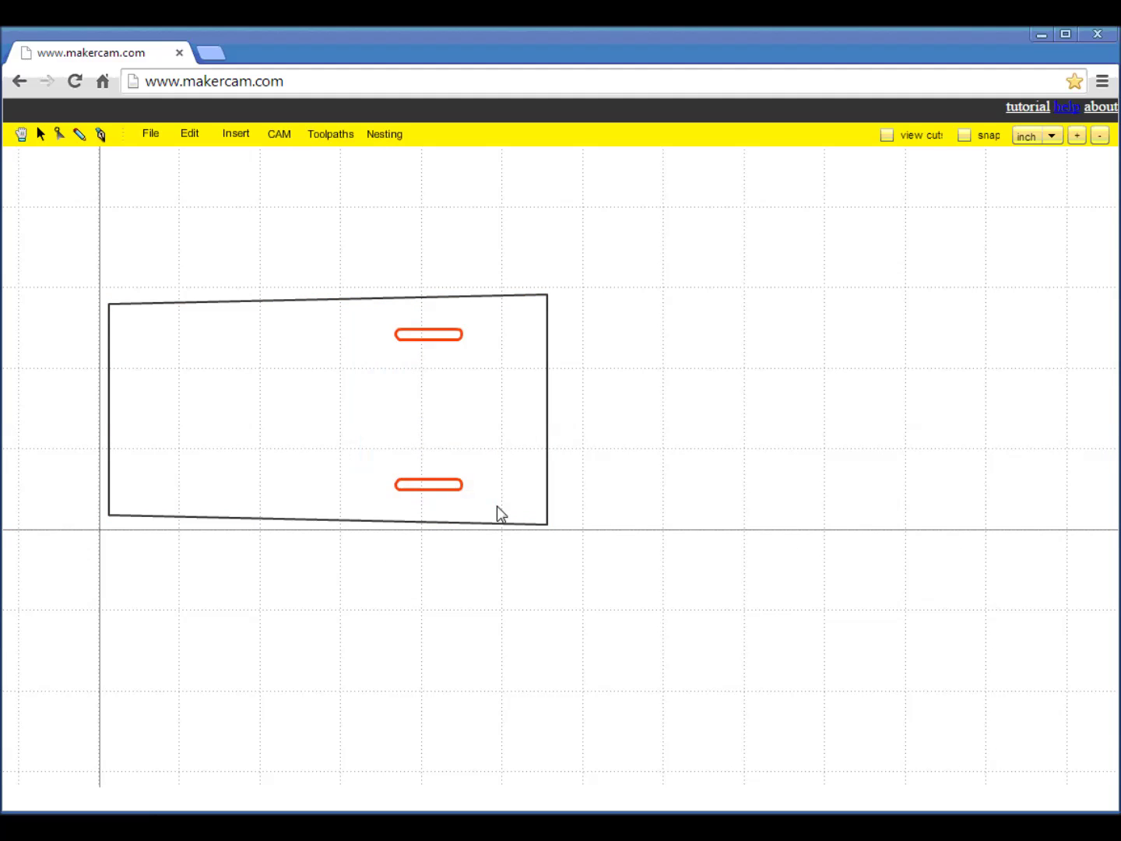
left_click(289, 137)
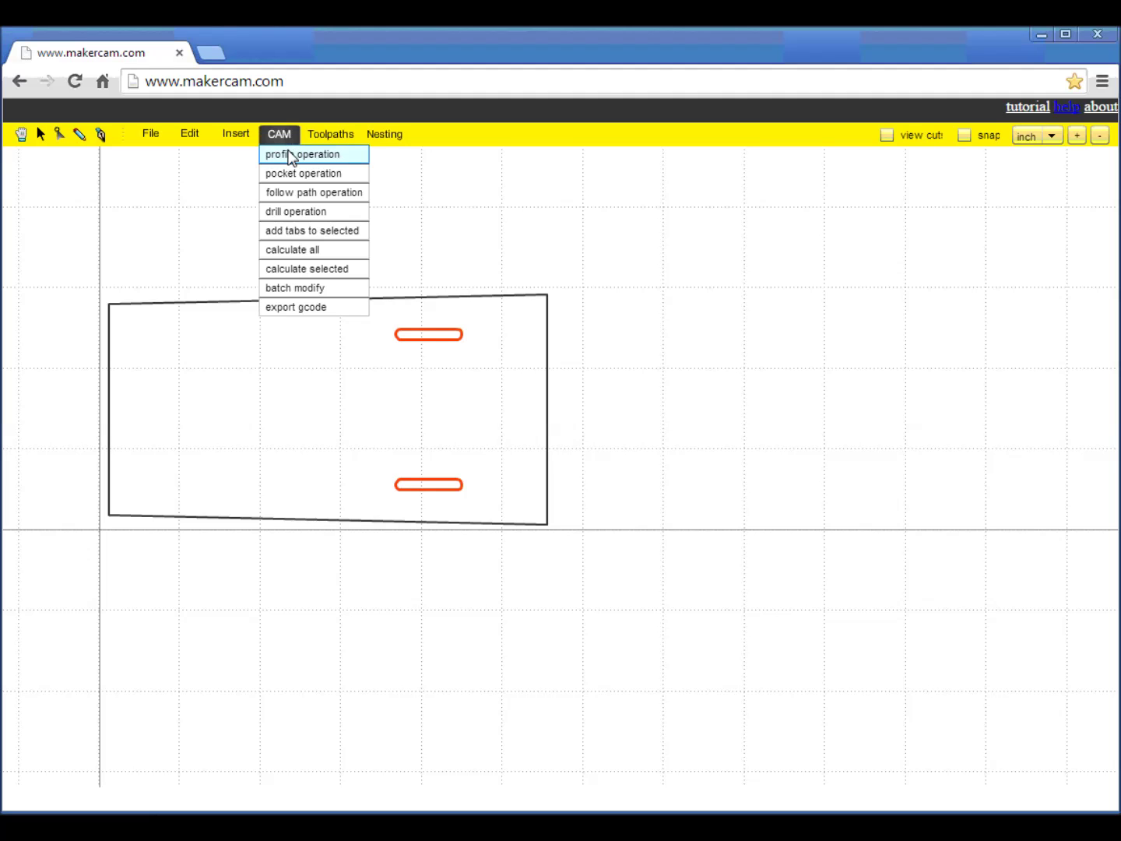
Step: Add a profile to the slots with a .125 tool, -.15 depth, cutting inside
left_click(288, 152)
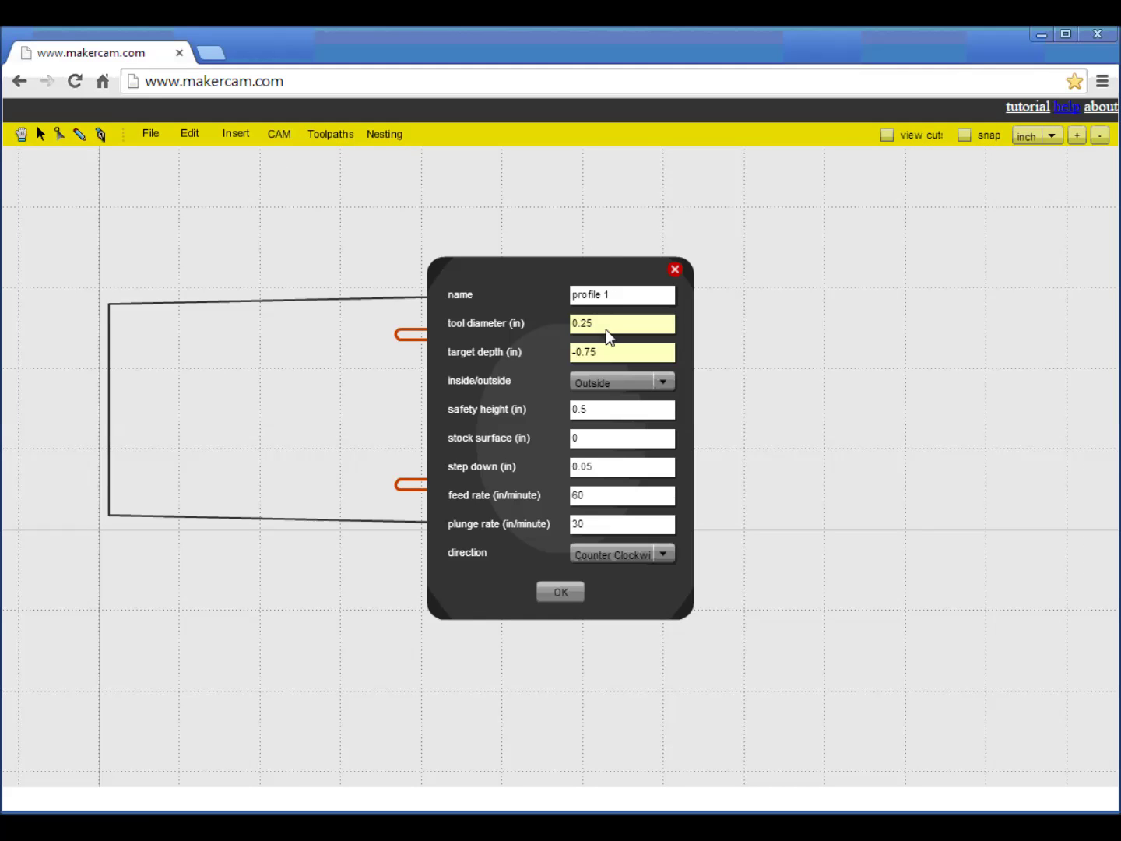
left_click_drag(607, 331, 490, 326)
type(".125")
type("-.15")
left_click(660, 384)
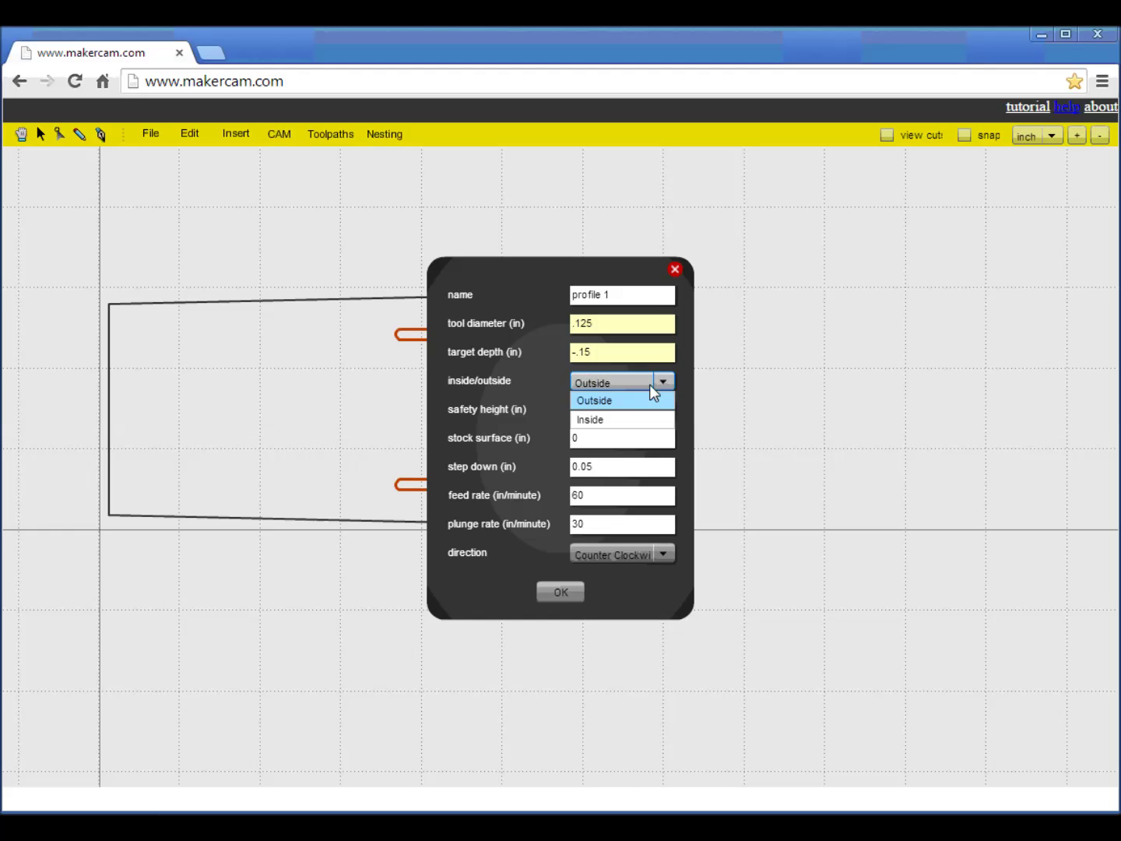
left_click(604, 419)
Step: Set safety height .1, plunge rate 10 and Clockwise direction, and confirm
double_click(622, 409)
type(".1")
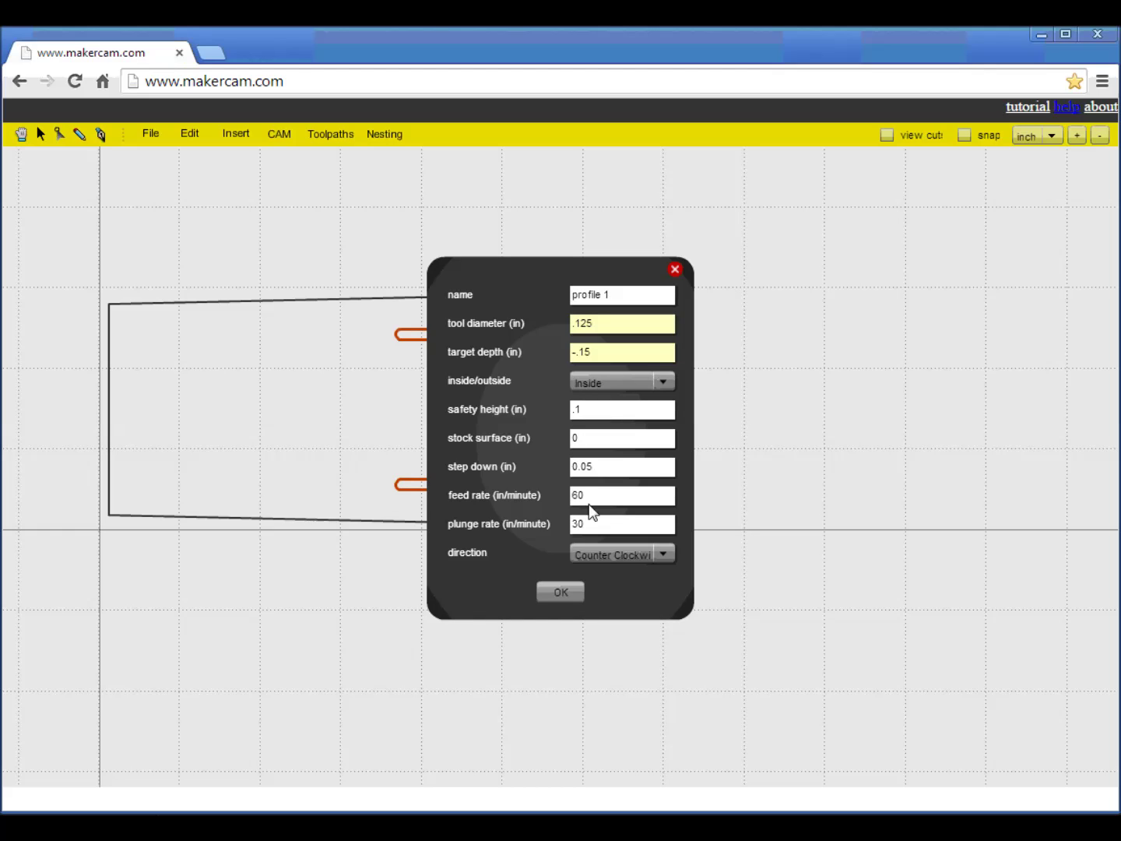
double_click(589, 523)
type("10")
left_click(663, 554)
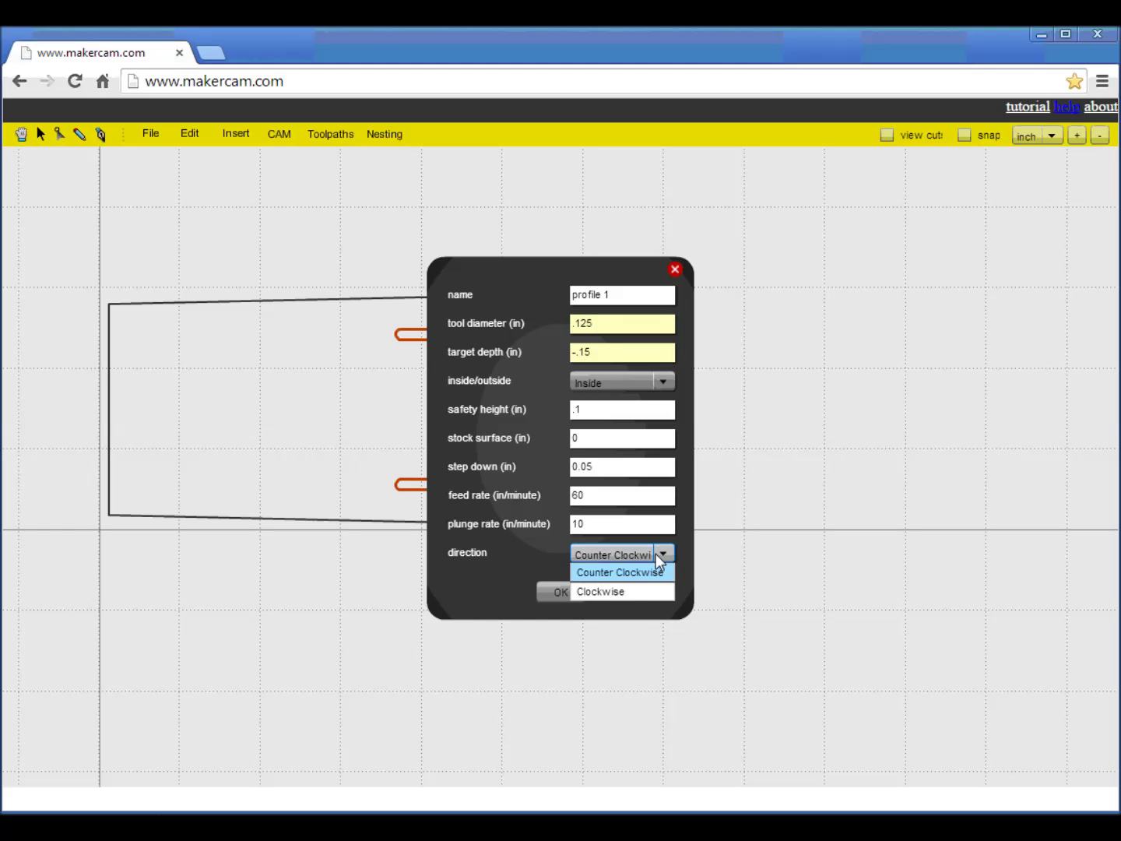
left_click(614, 591)
left_click(568, 591)
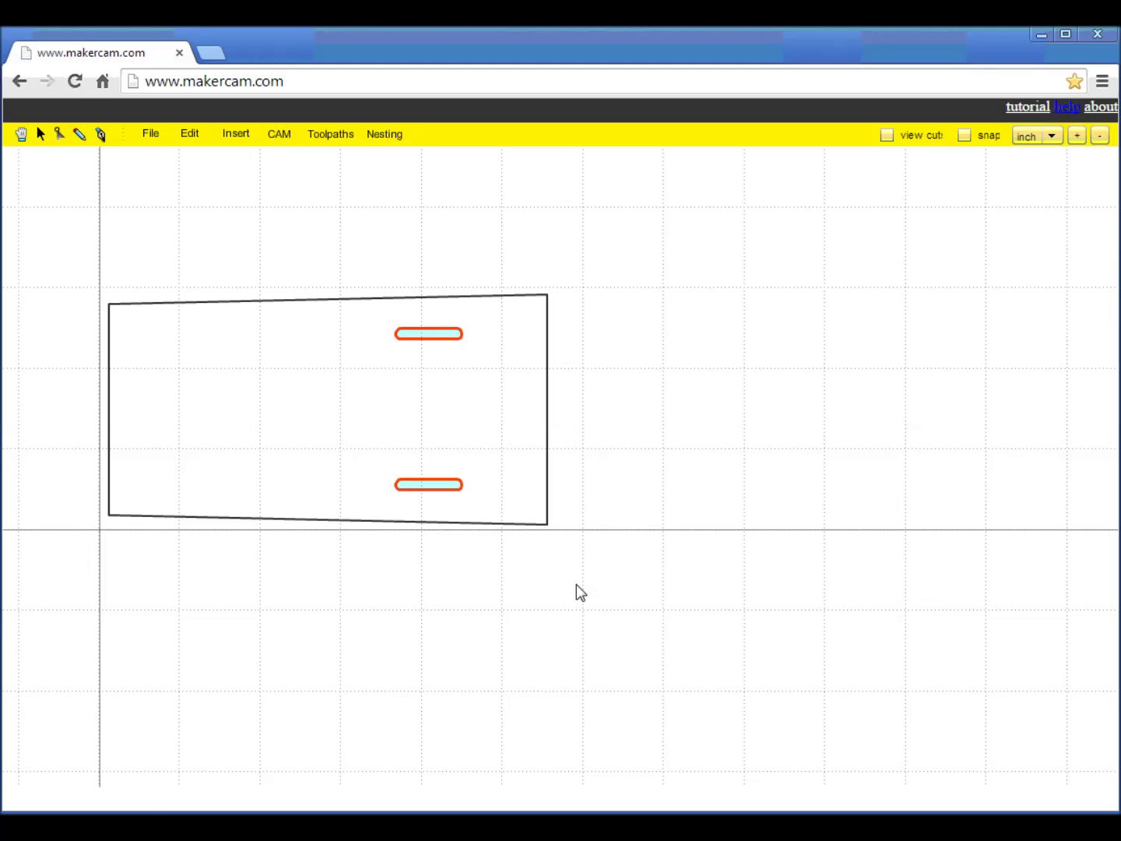
Step: Profile the outer trapezoid with a .125 tool, -.15 depth, .1 safety height, plunge 10
left_click(309, 299)
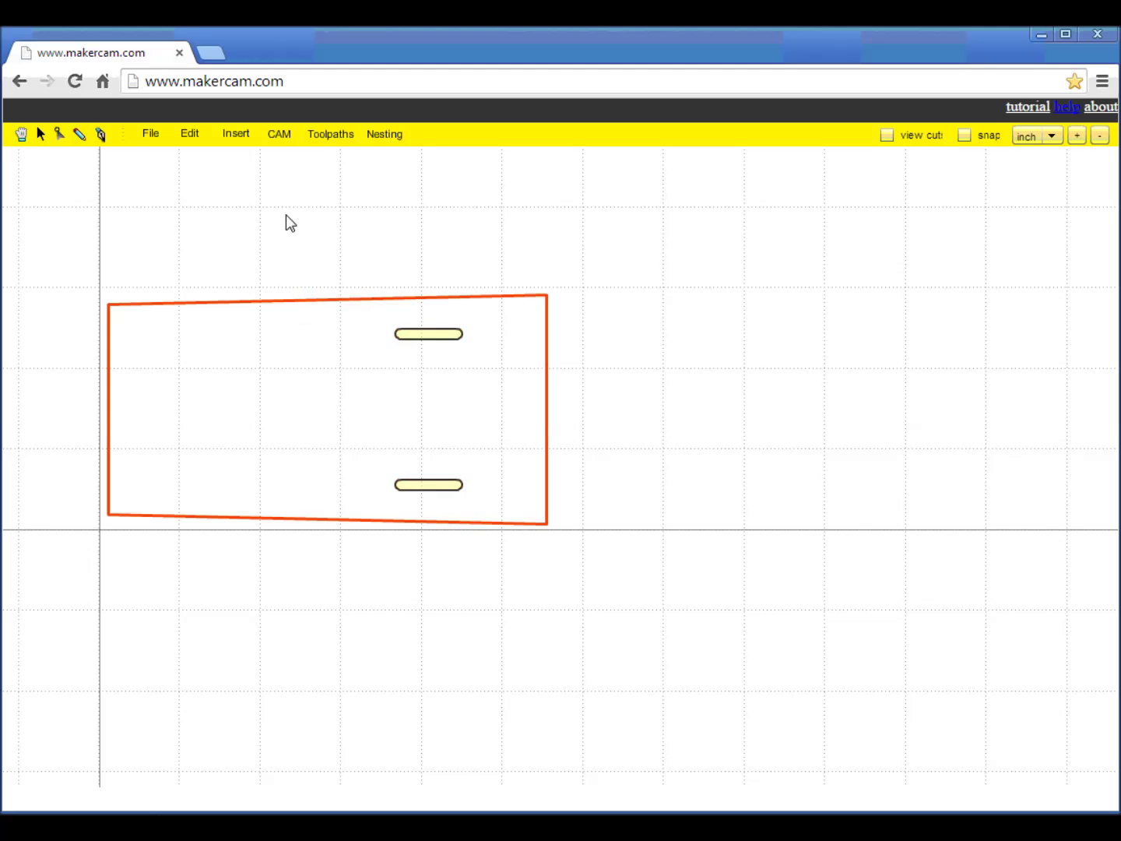
left_click(278, 137)
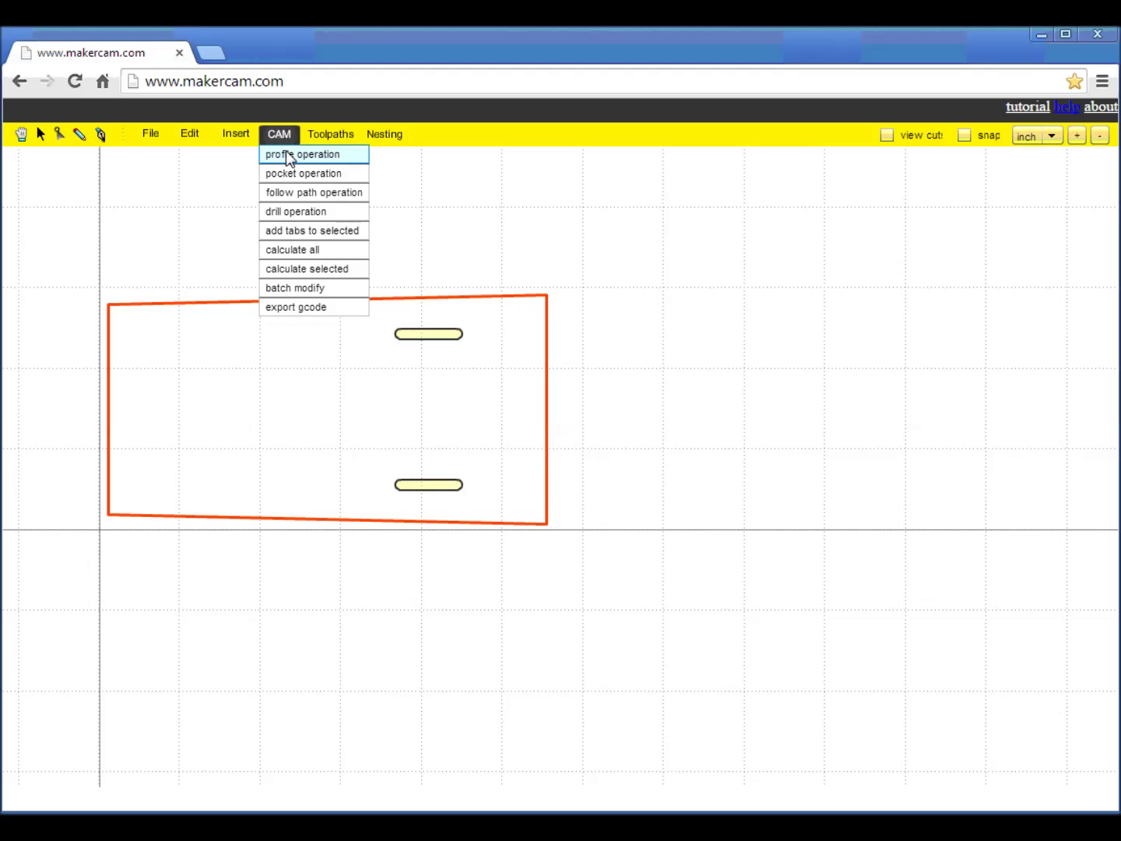
left_click(290, 155)
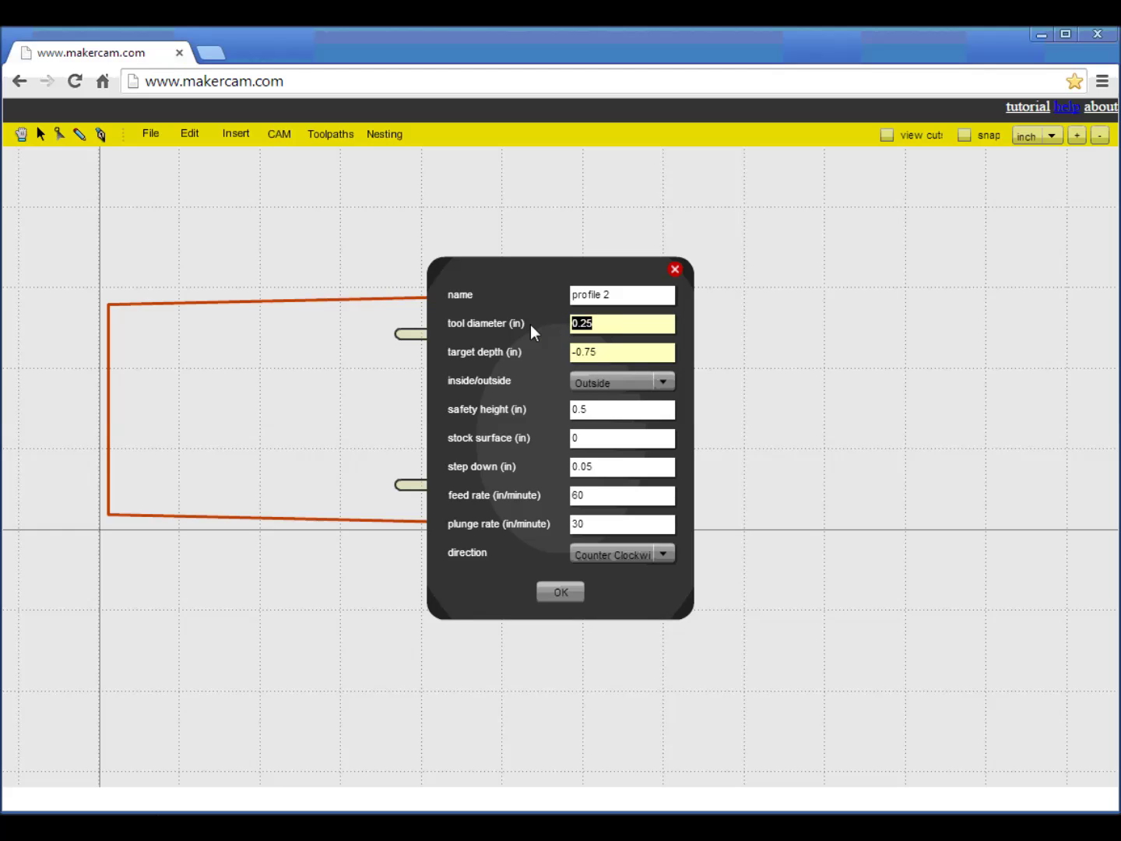
type(".125")
type("-.15")
type(".1")
left_click_drag(594, 527, 565, 524)
type("10")
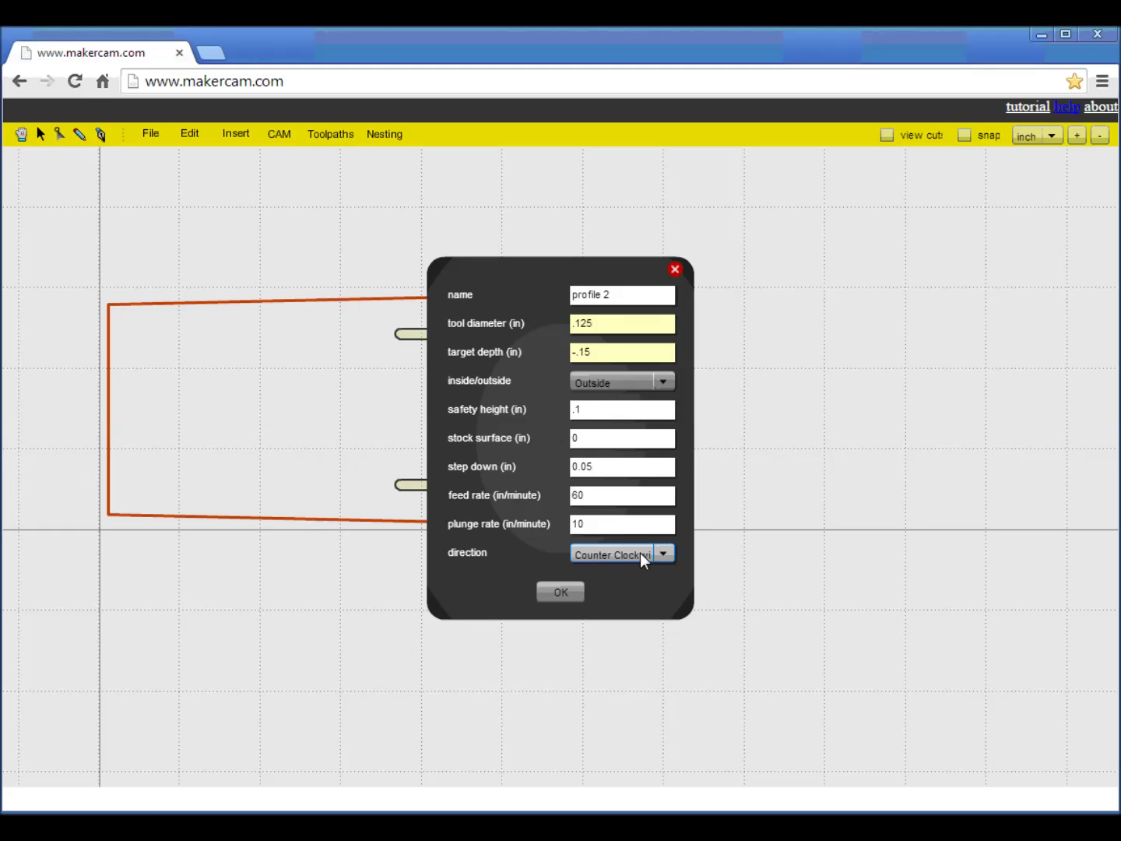
left_click(556, 591)
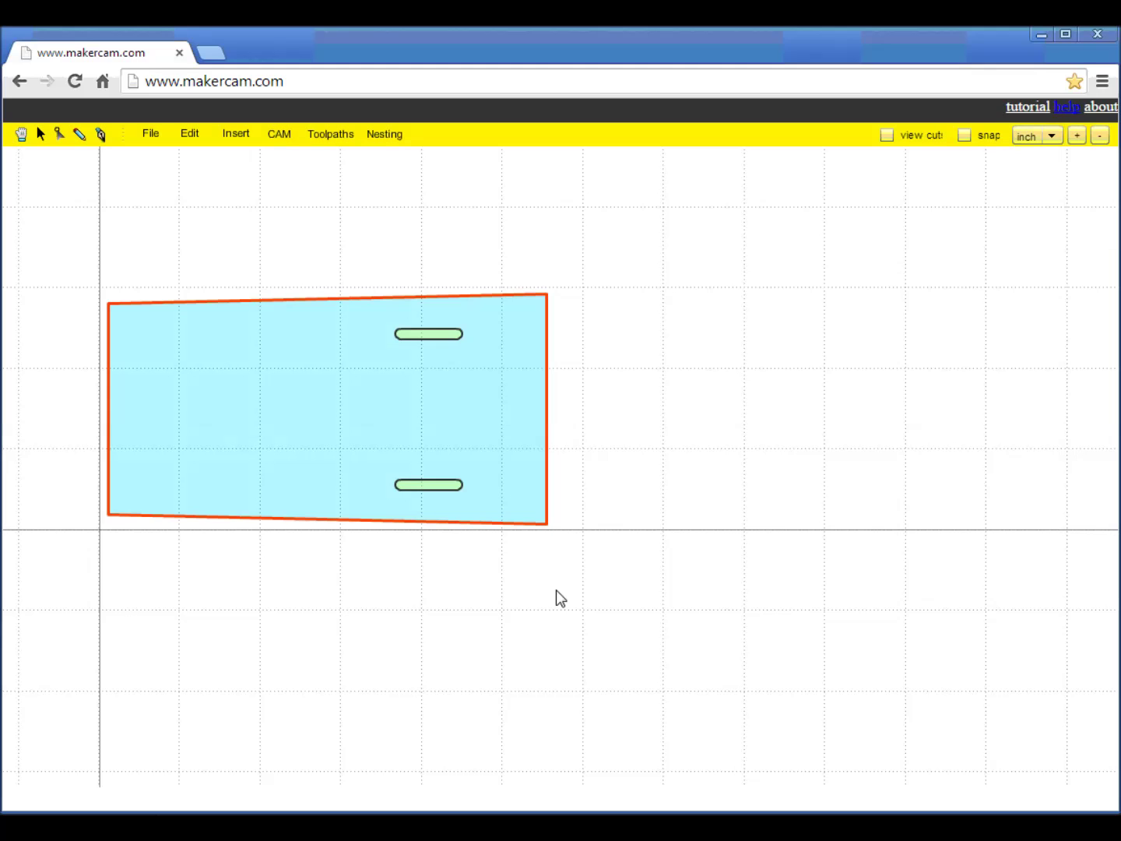
left_click(286, 136)
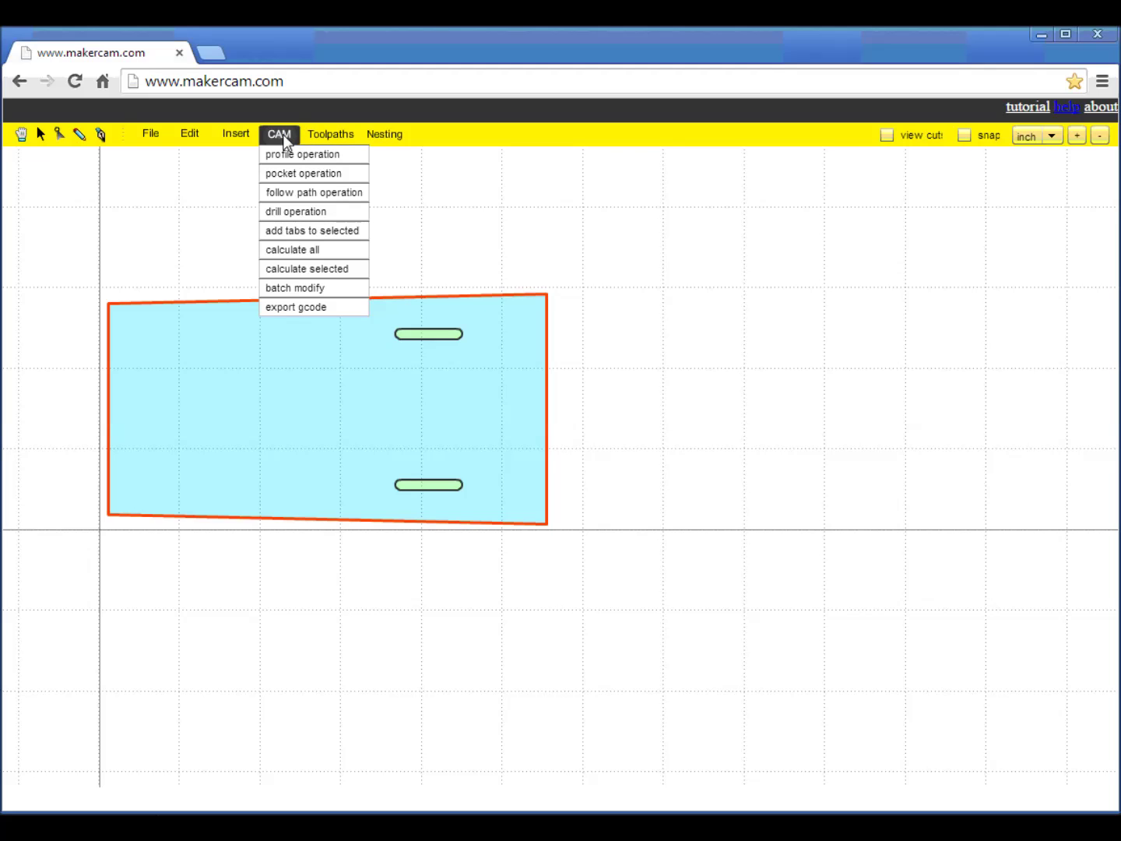
Step: Calculate all toolpaths and add tabs 4 apart, .05 high, to the outer toolpath
left_click(289, 250)
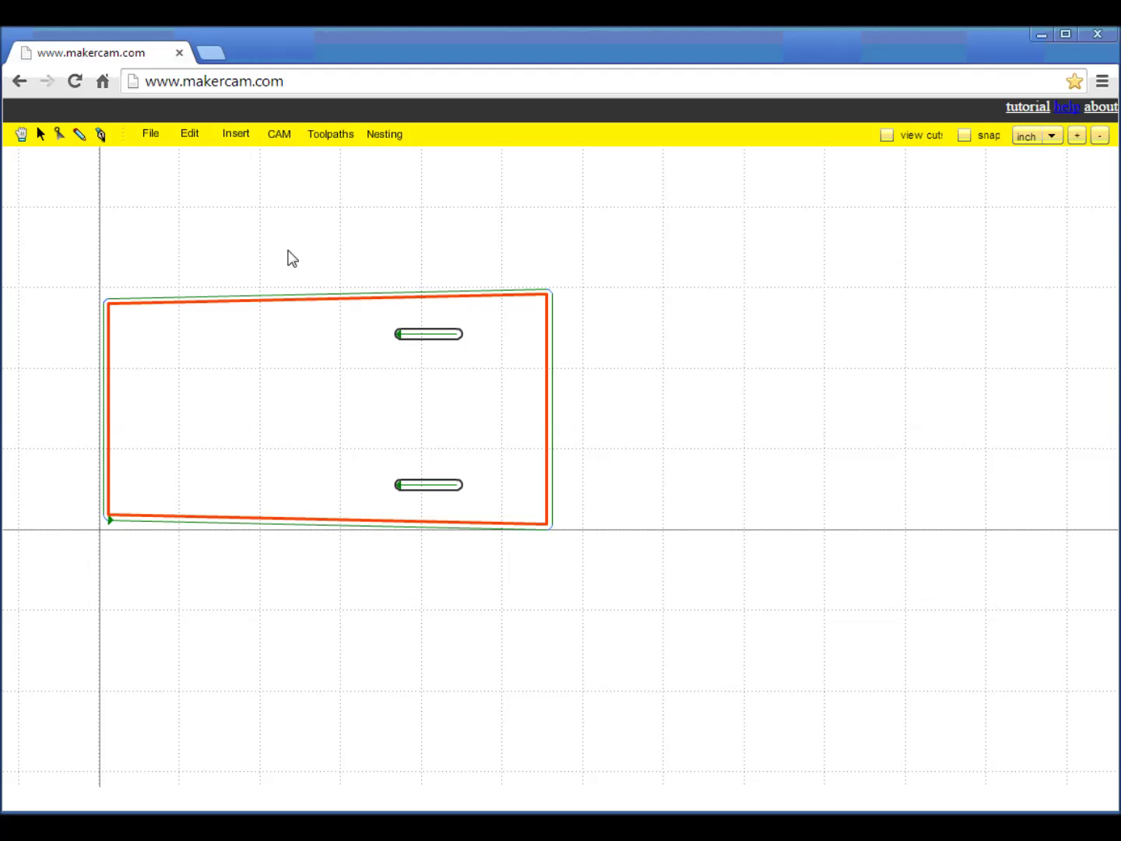
left_click(293, 231)
left_click_drag(271, 213, 319, 326)
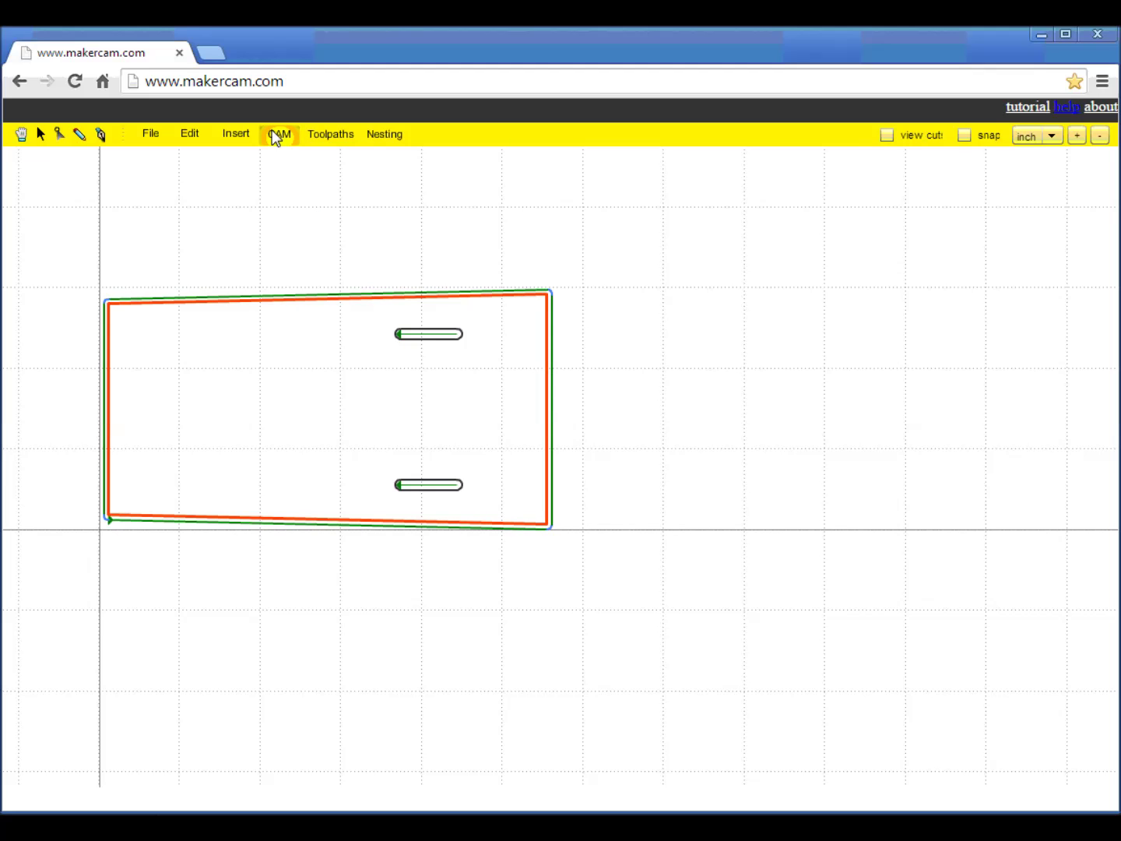
left_click(274, 135)
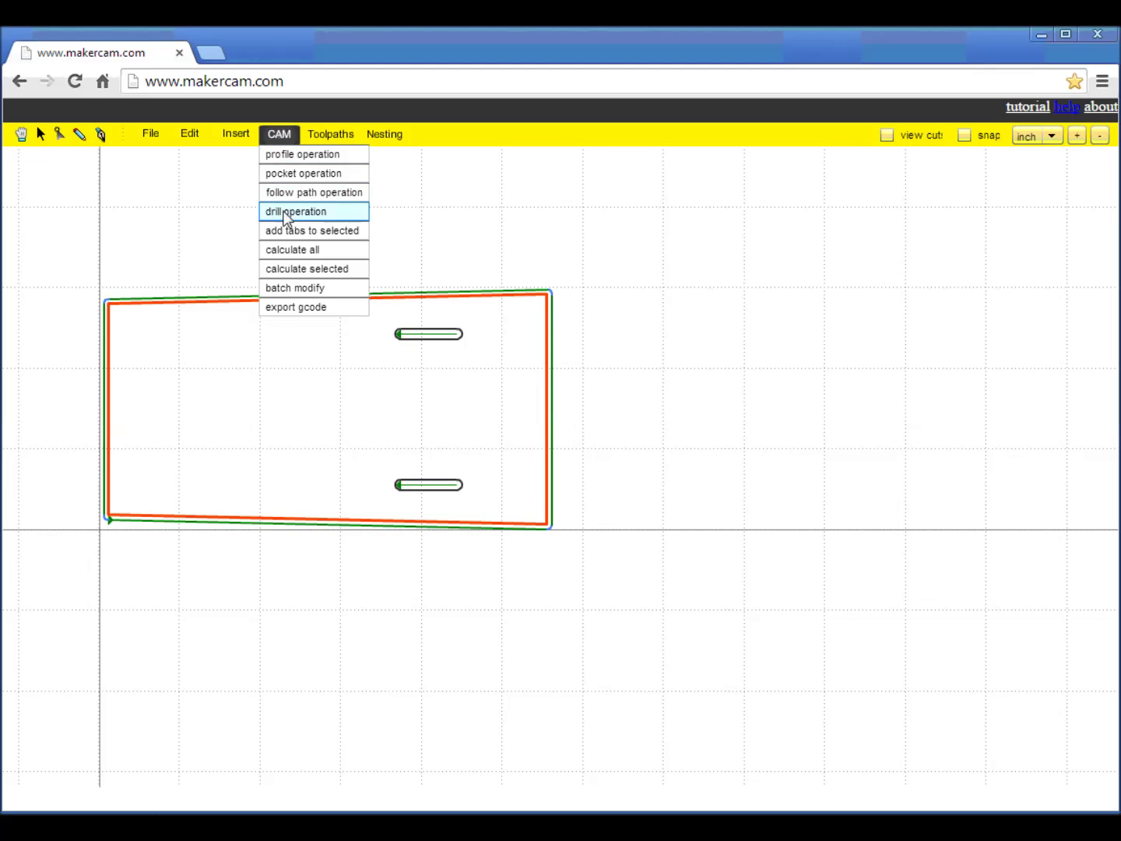
left_click(292, 232)
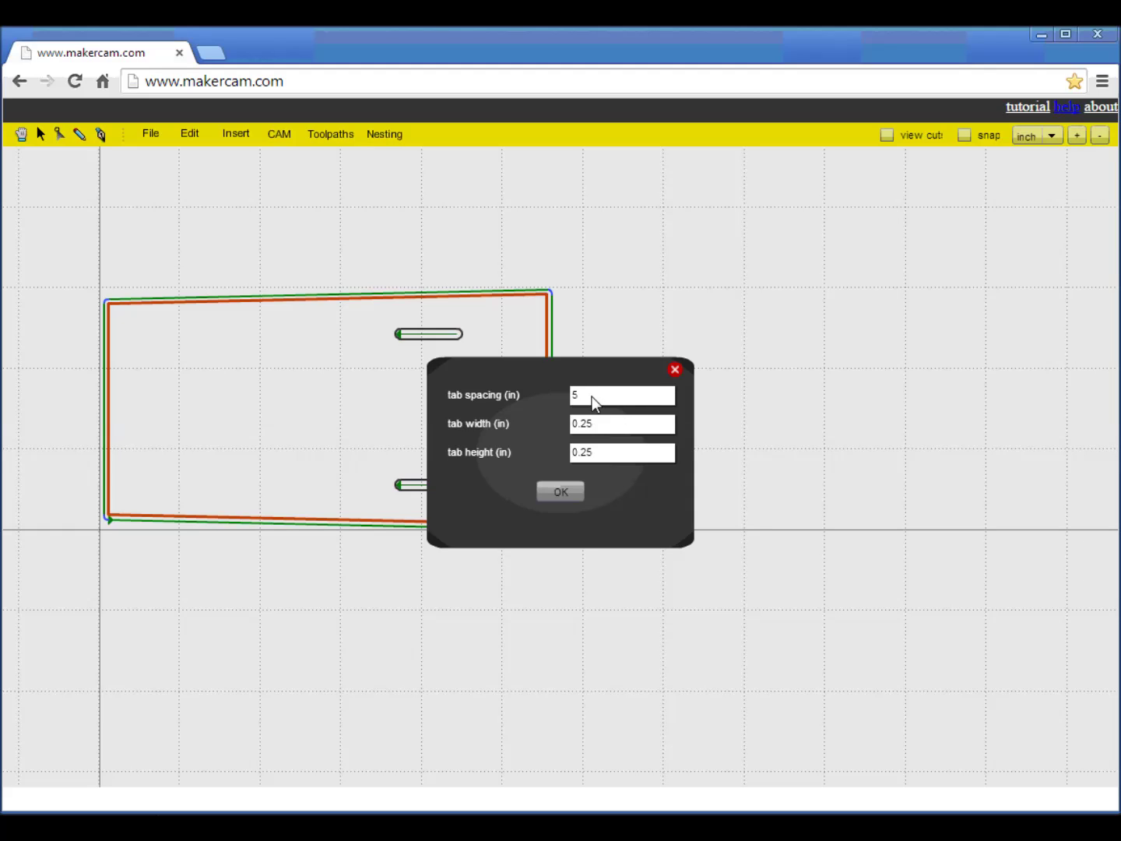
type("4")
left_click(592, 453)
type(".05")
left_click(559, 493)
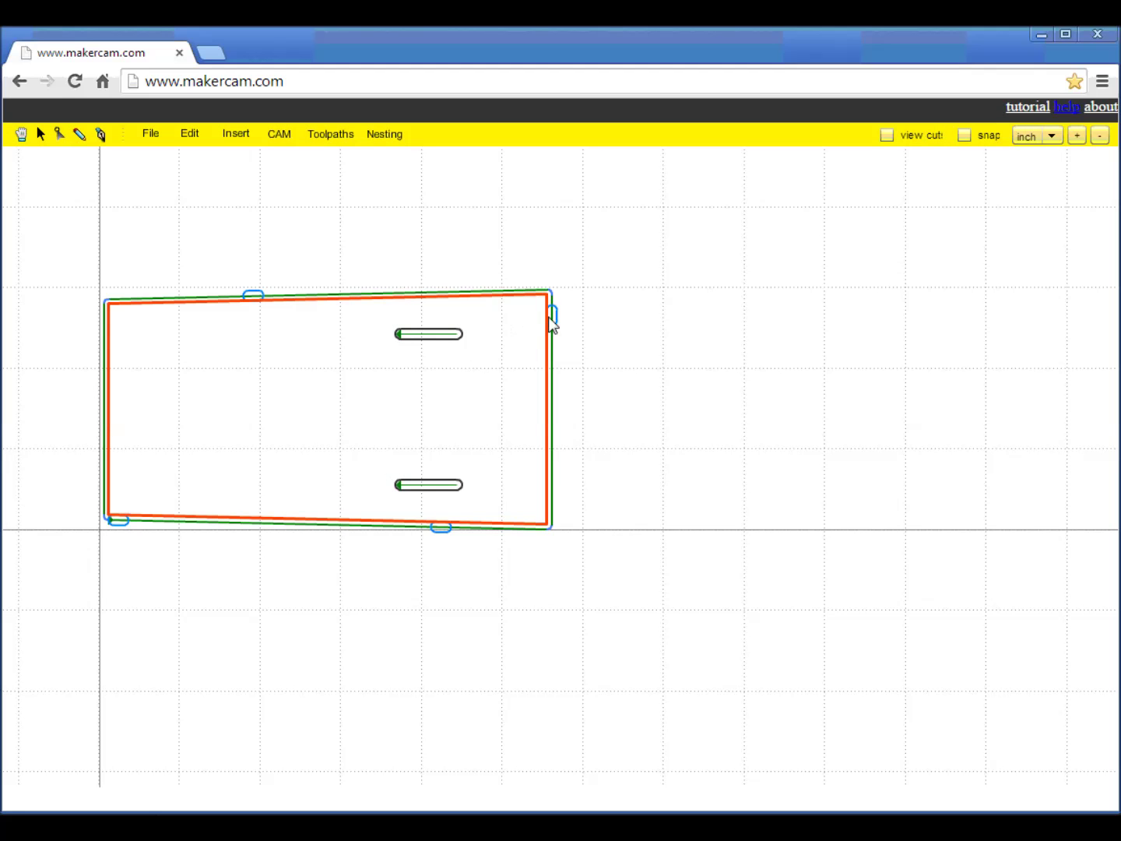
Step: Slide the tabs so two sit on the top edge and two on the bottom
mouse_move(551, 318)
left_mouse_down()
mouse_move(550, 302)
mouse_move(524, 288)
mouse_move(460, 297)
left_mouse_up()
left_click(253, 296)
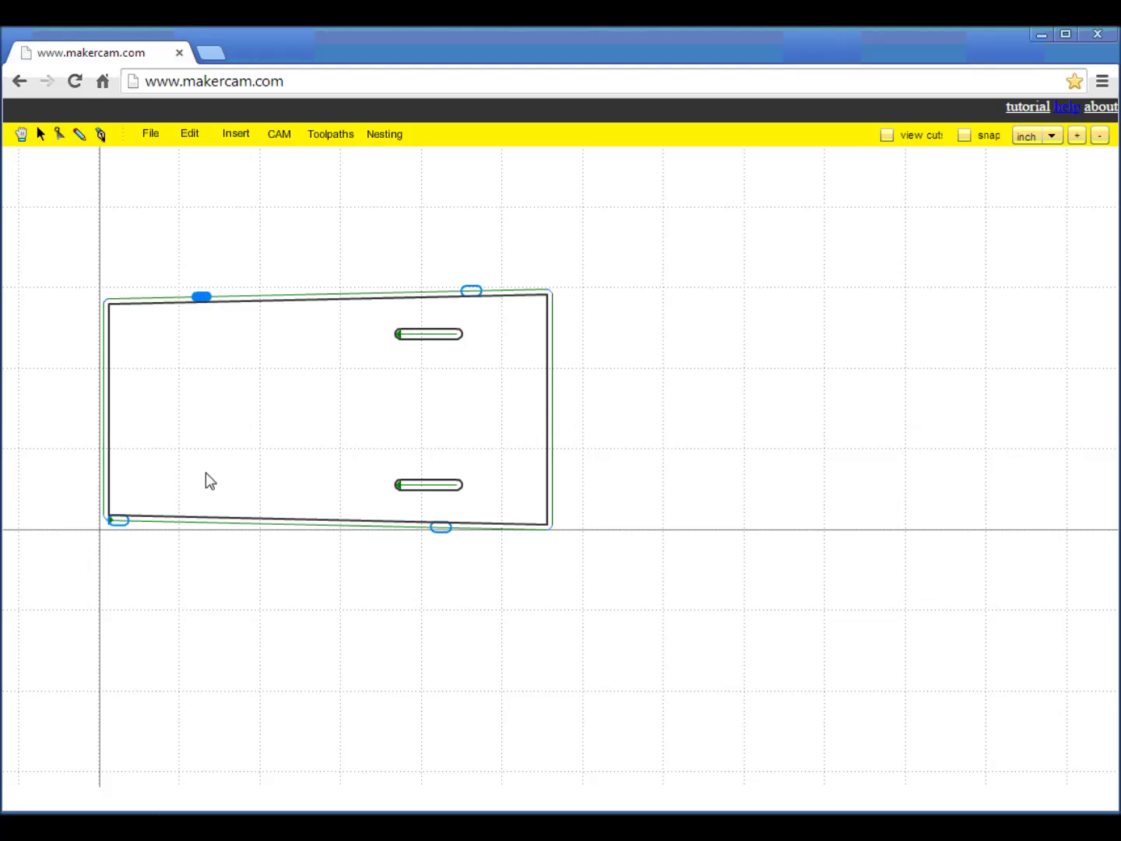
left_click_drag(442, 528, 469, 528)
left_click_drag(122, 519, 183, 523)
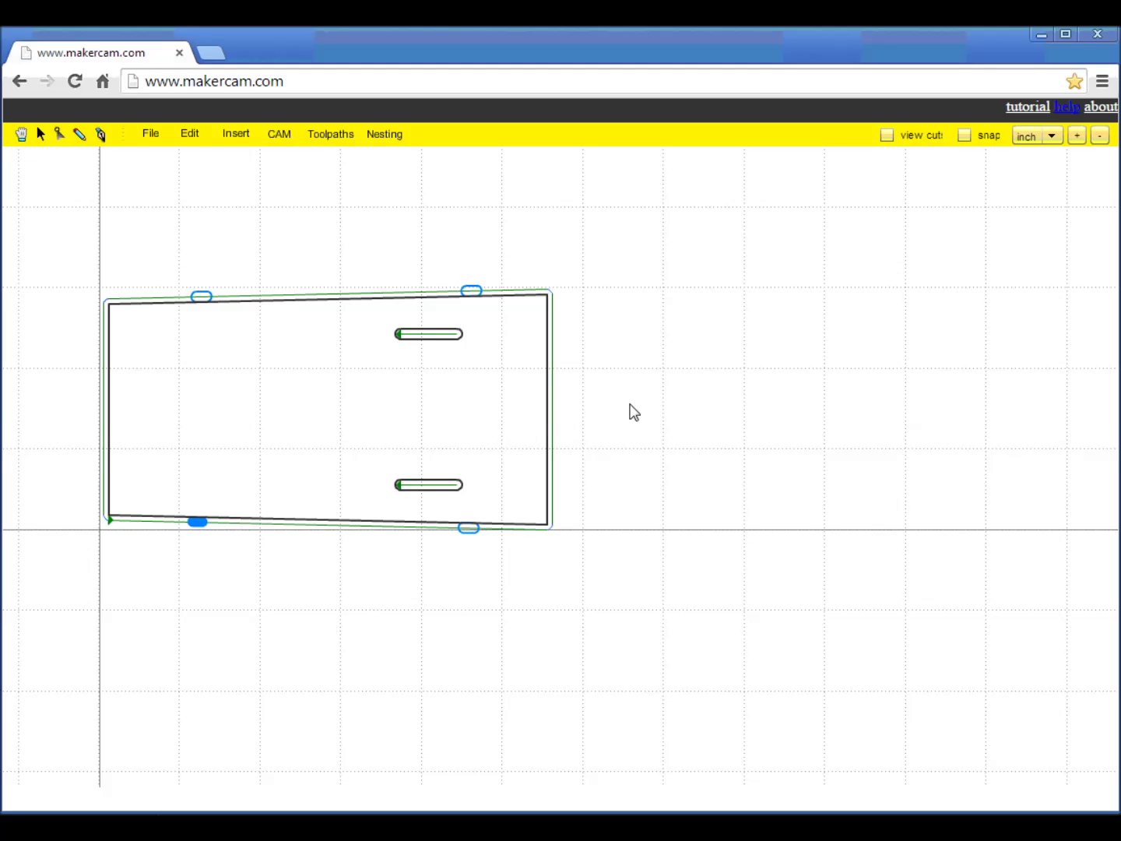
Step: Export both calculated profile toolpaths as Standard G-Code to an .nc file
left_click(276, 134)
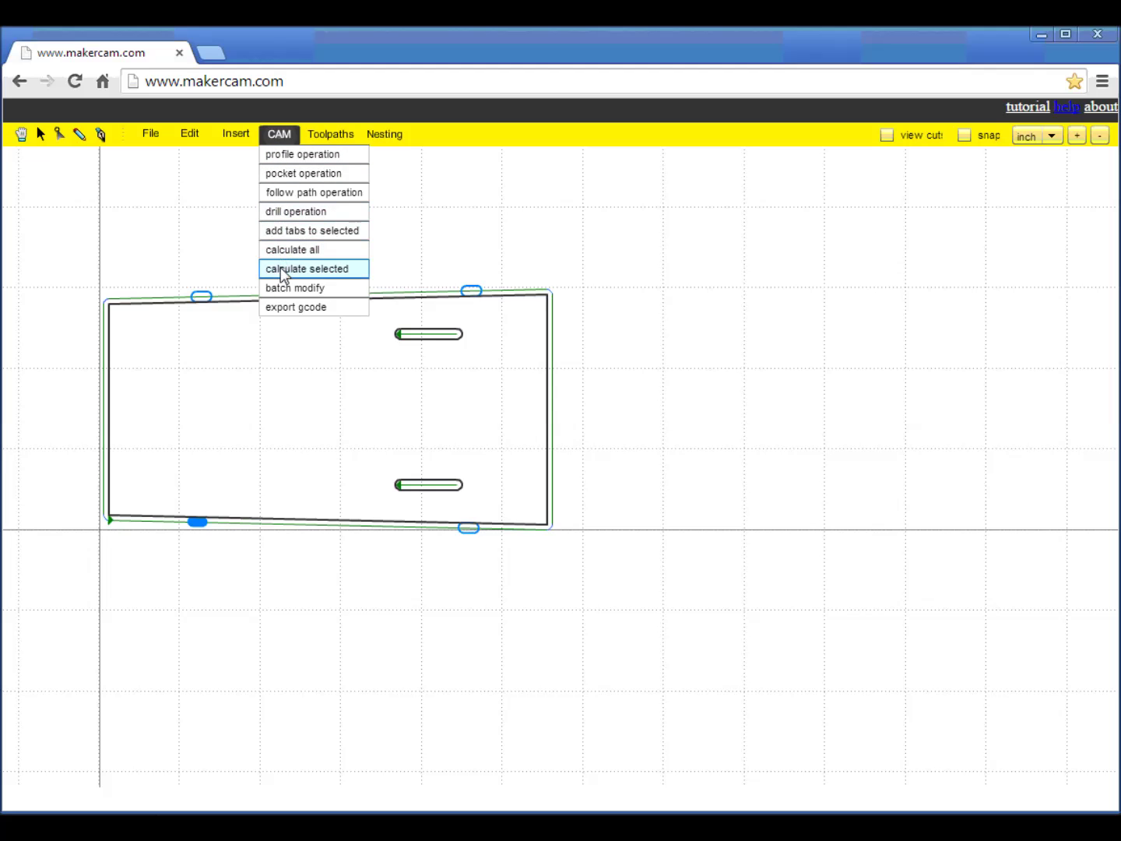
left_click(290, 309)
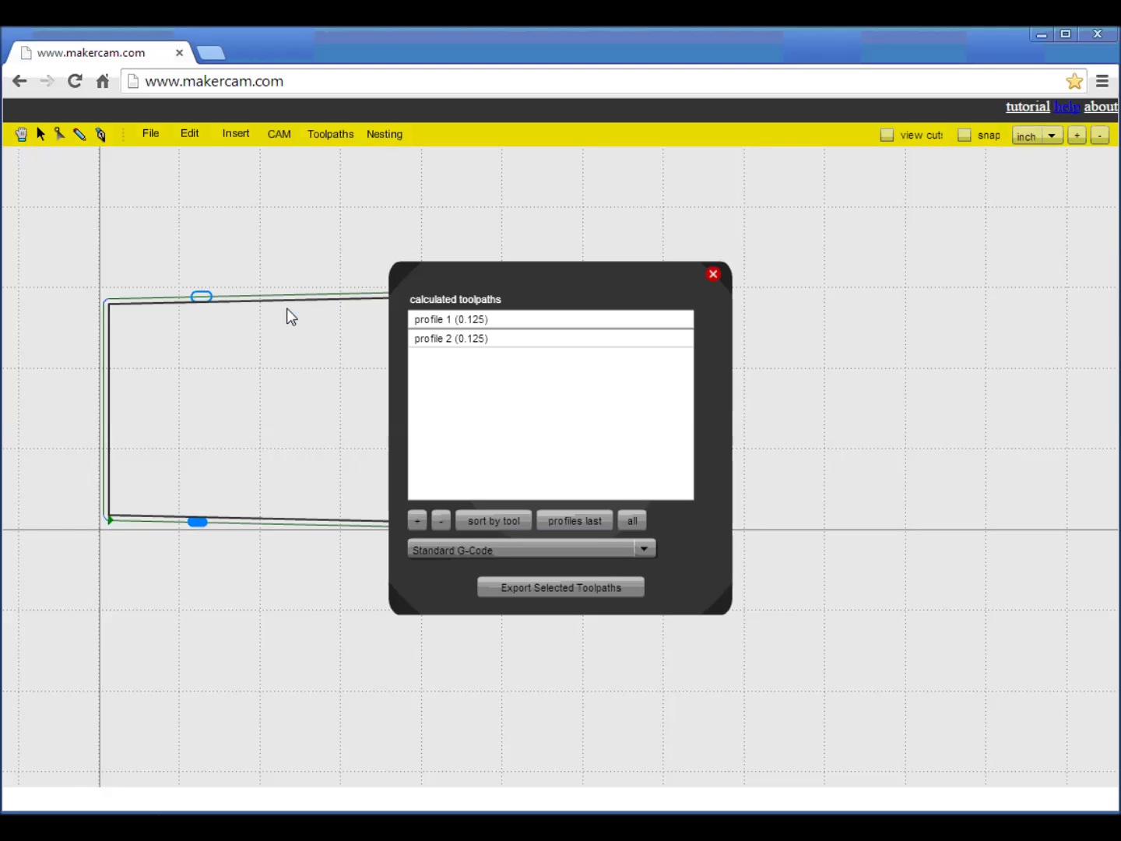
left_click(632, 520)
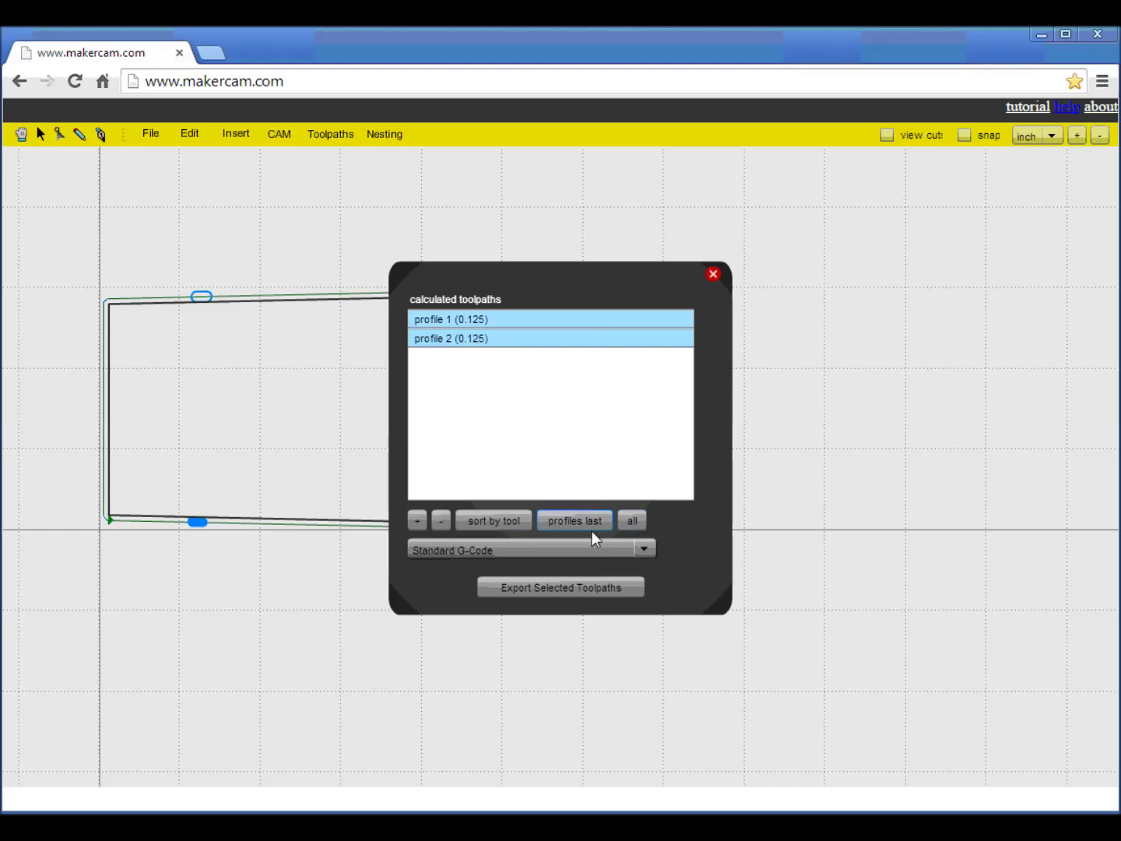
left_click(592, 589)
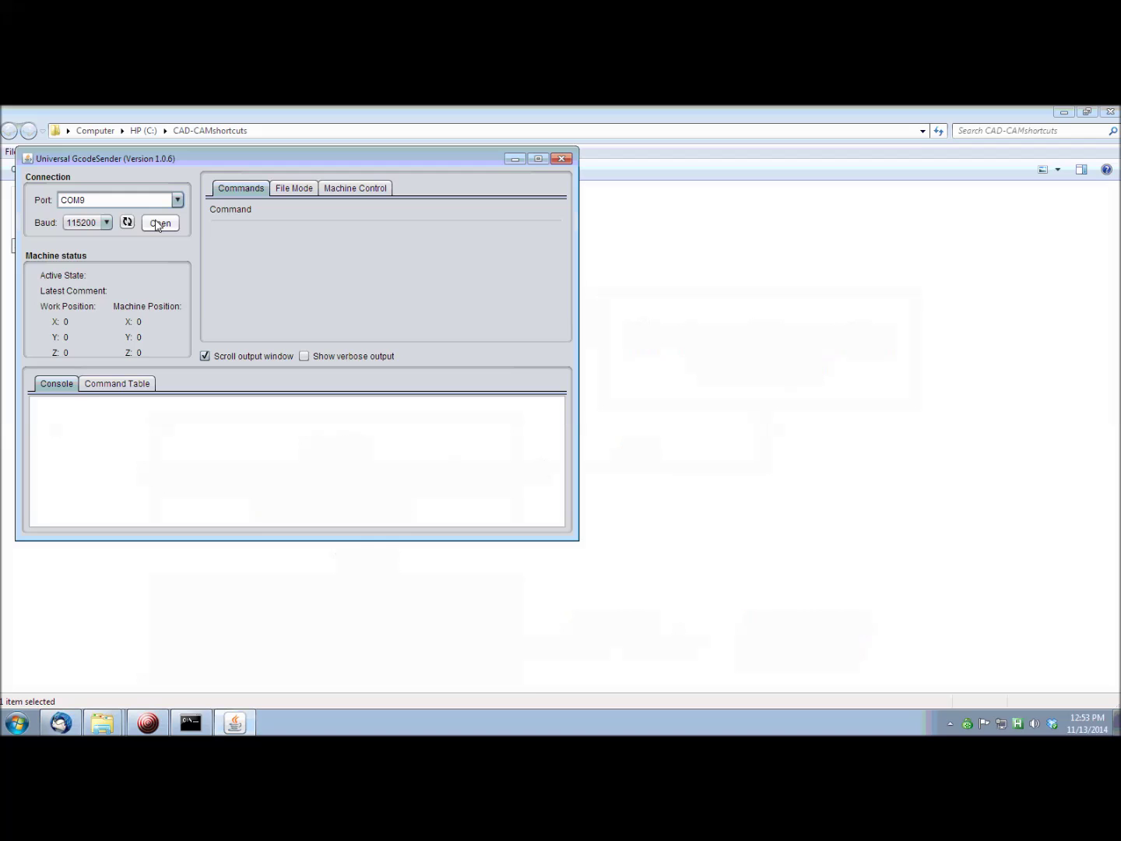
Step: Connect to the machine on COM9 and load BatFloor.nc in File Mode
left_click(160, 224)
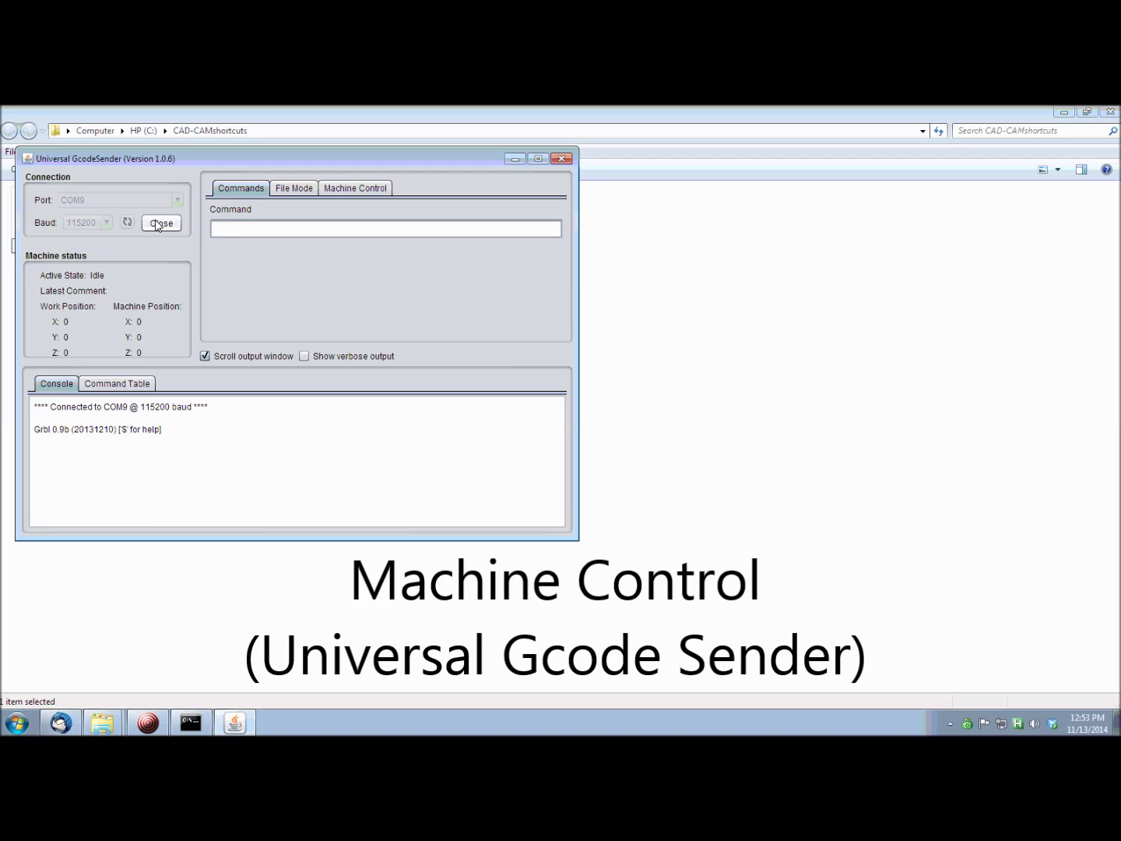
left_click(284, 191)
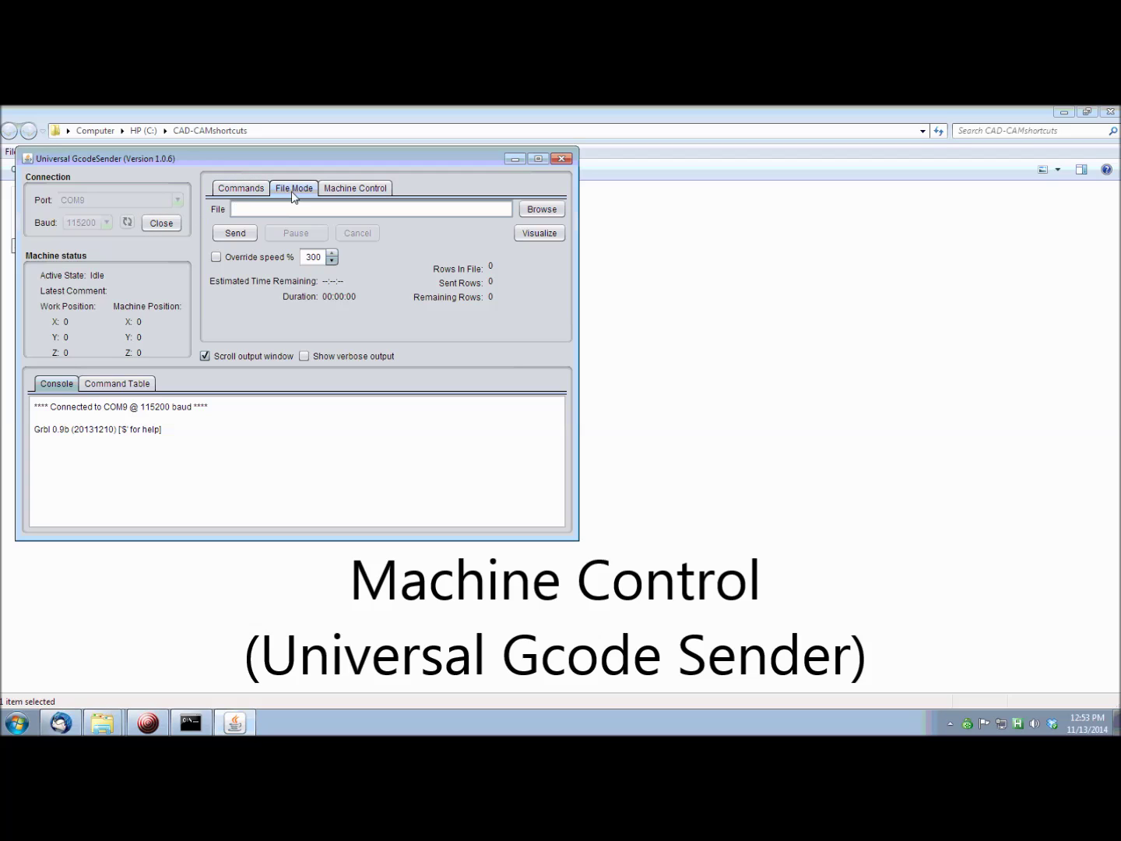
left_click(539, 211)
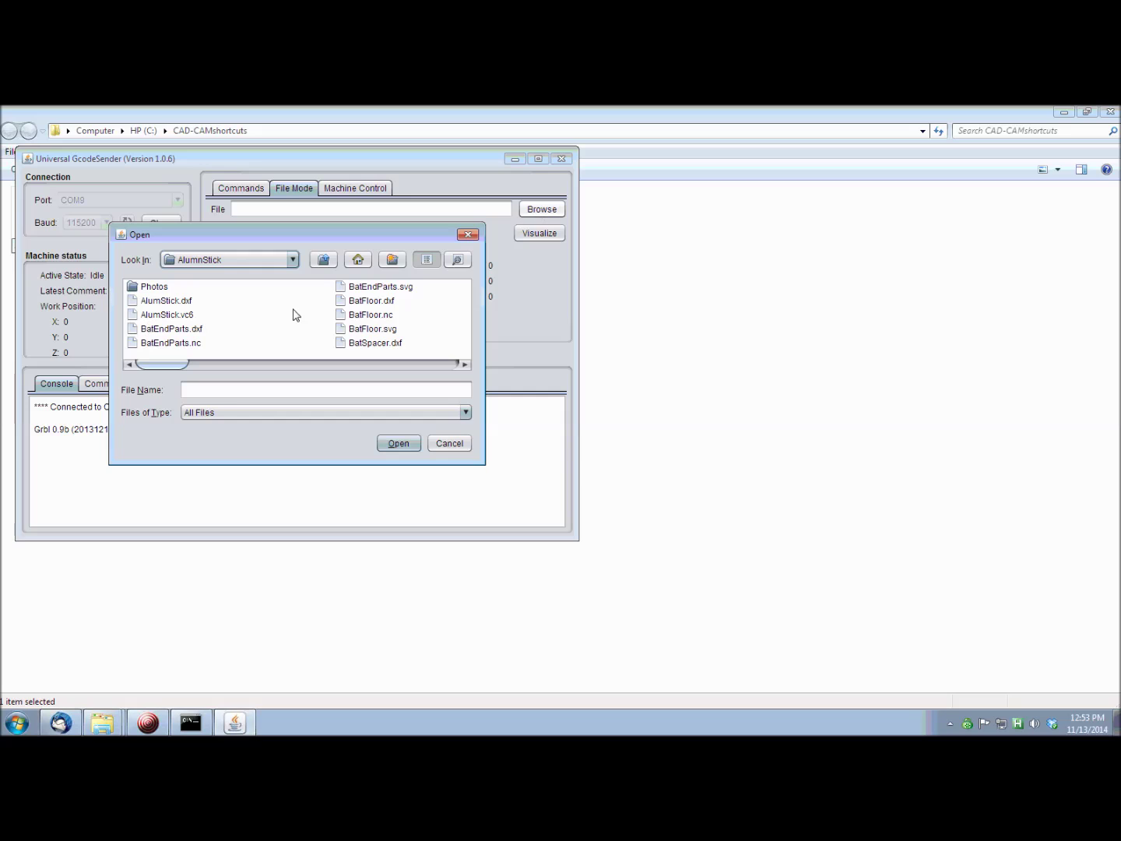
left_click(356, 315)
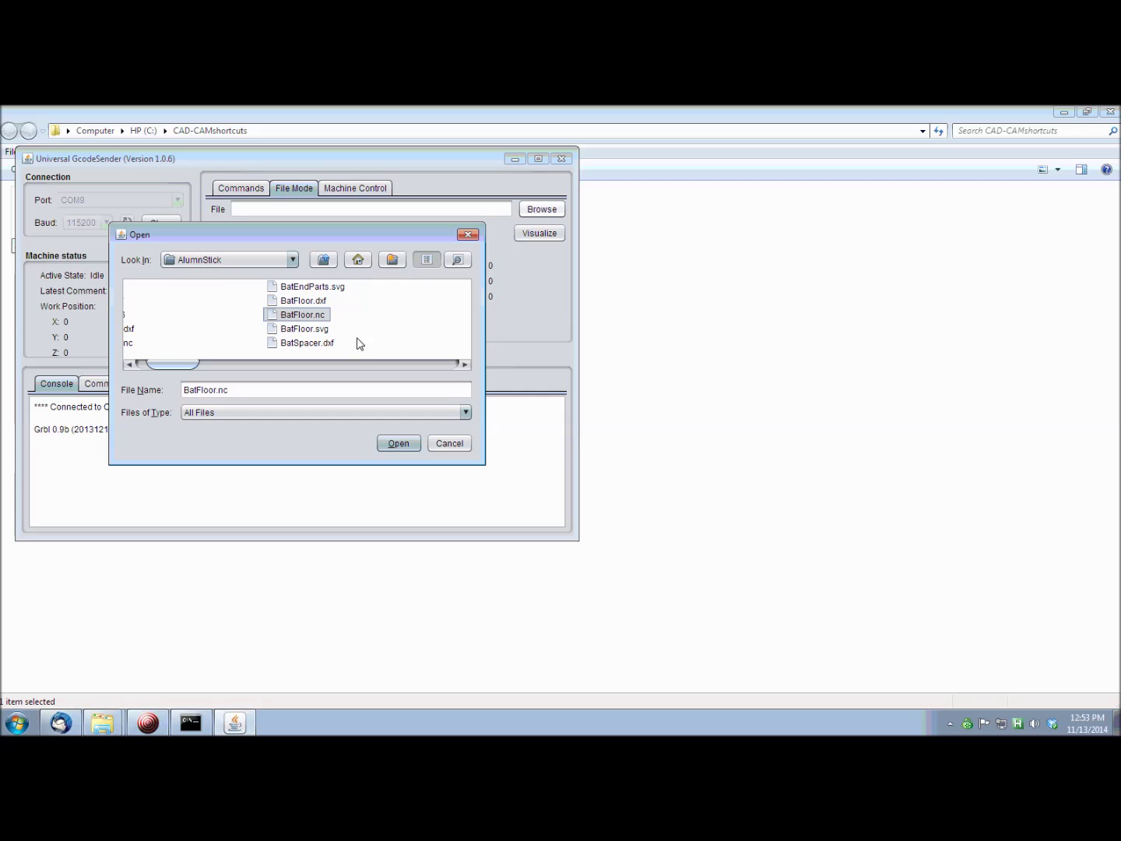
left_click(398, 444)
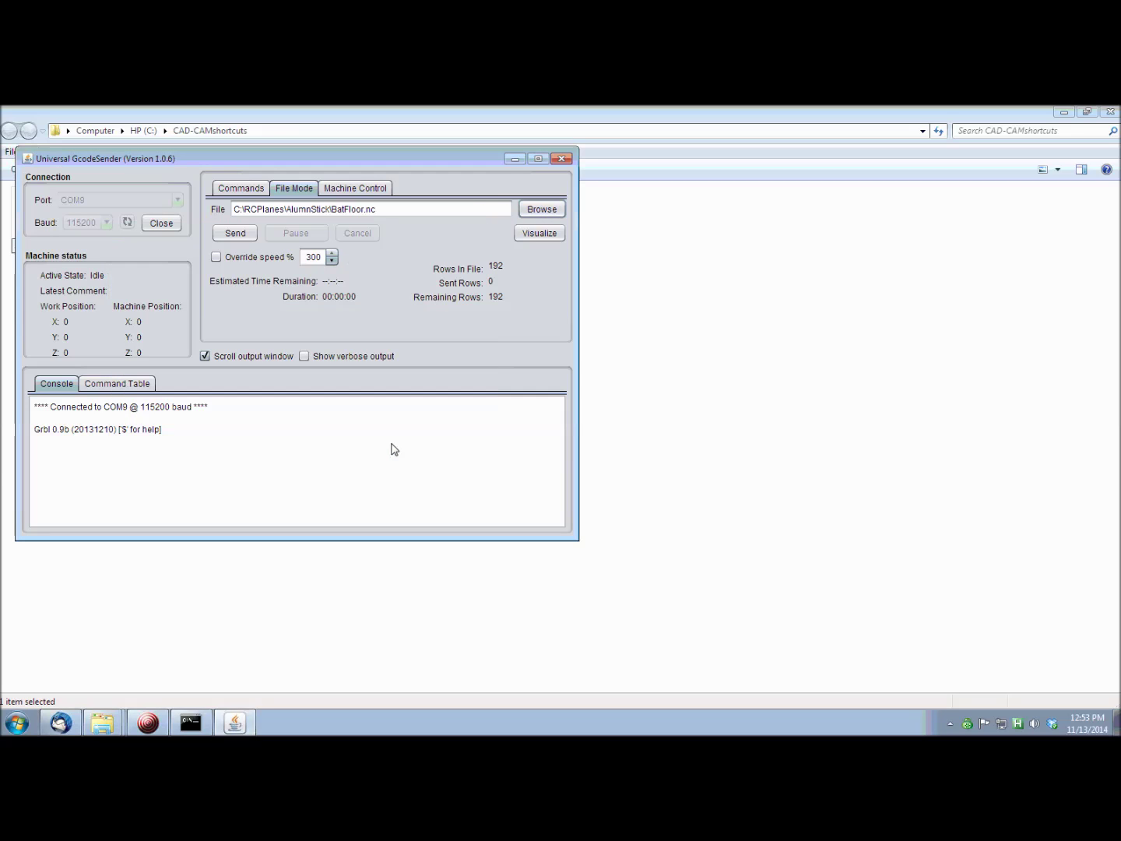
Step: Preview BatFloor.nc in the G-Code Visualizer, placed to the right of the sender
left_click(539, 233)
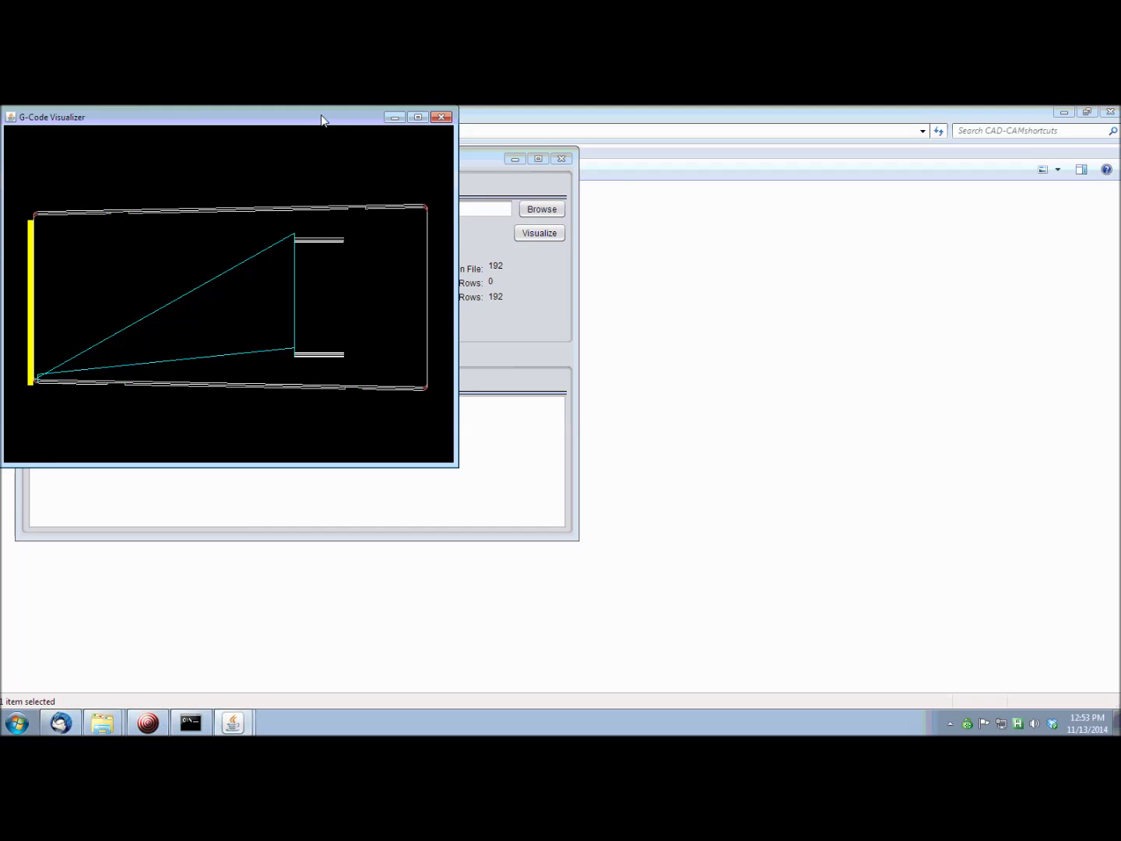
left_click_drag(324, 118, 920, 172)
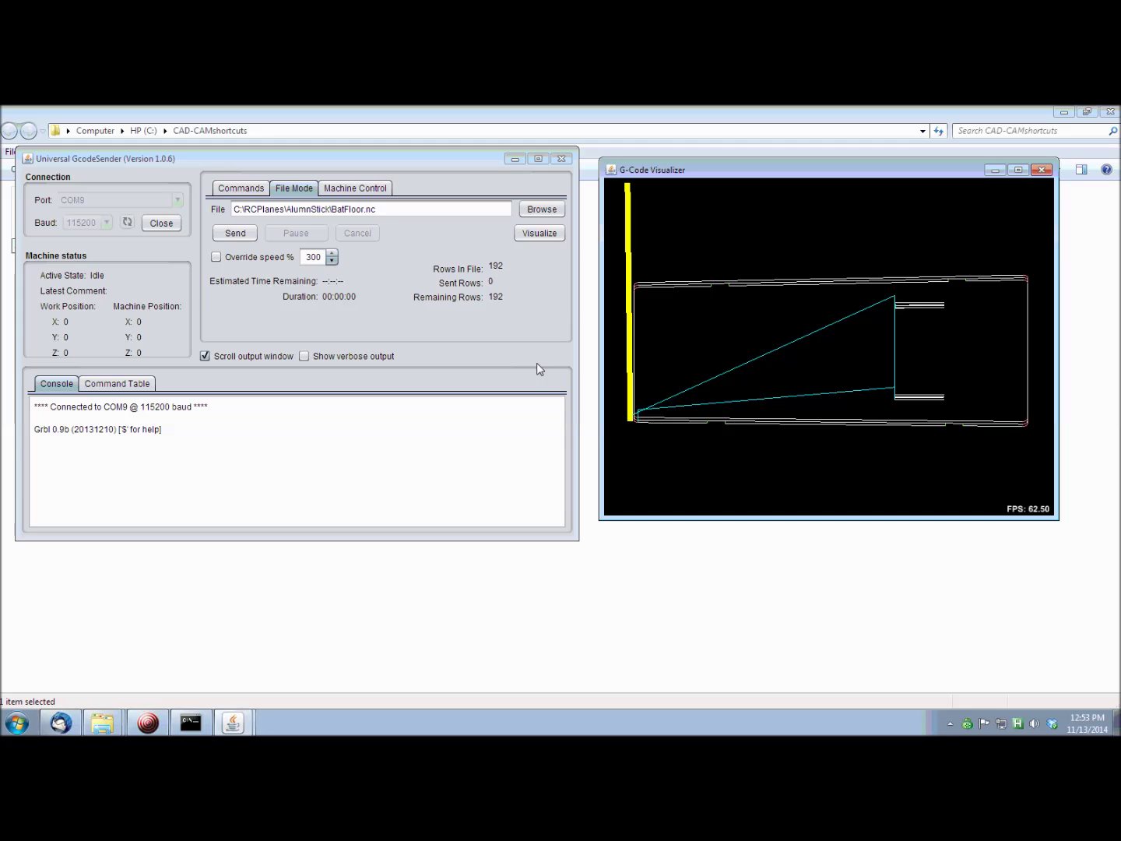
left_click(357, 191)
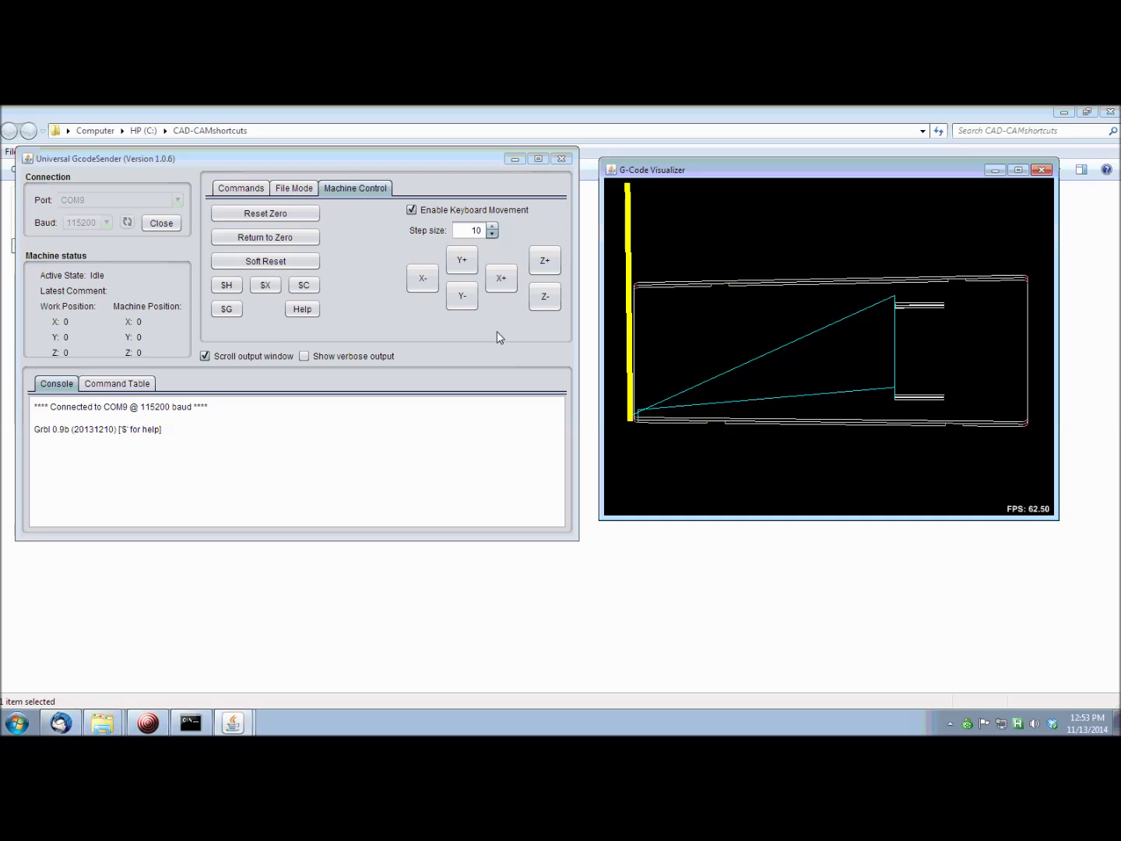
Step: Jog the tool up 10 on Z, then return to BatFloor.nc's file-sending page
left_click(543, 263)
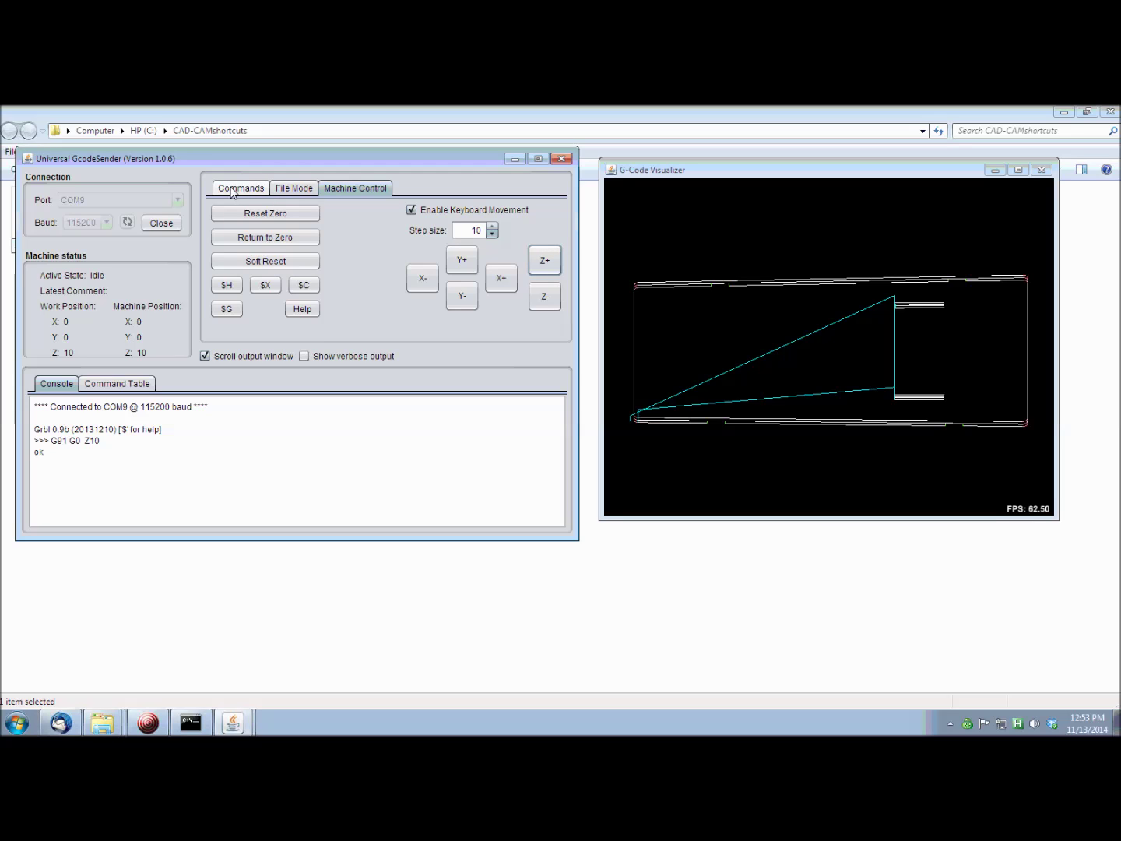
left_click(278, 190)
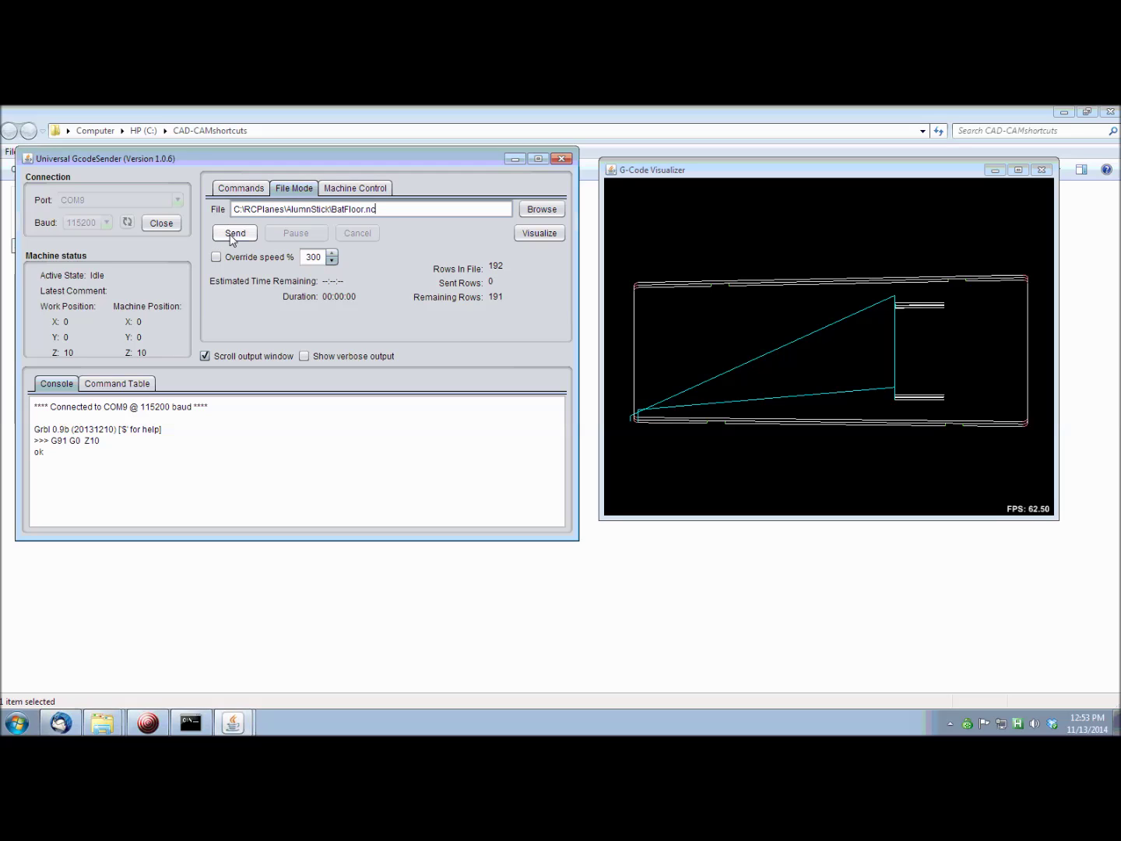